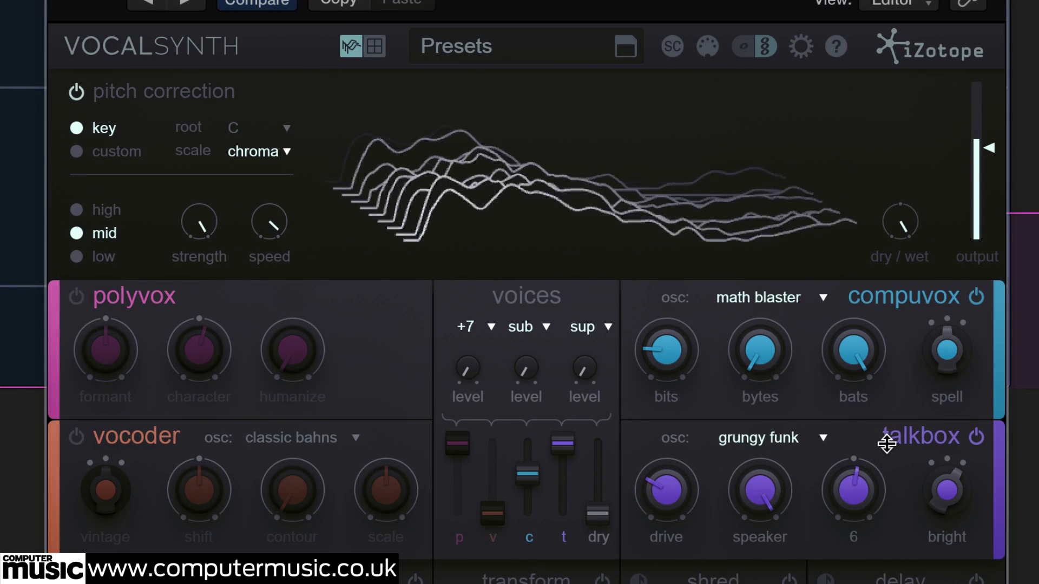
Audition the too square and noisy analog oscillators on the talkbox module.
click(819, 442)
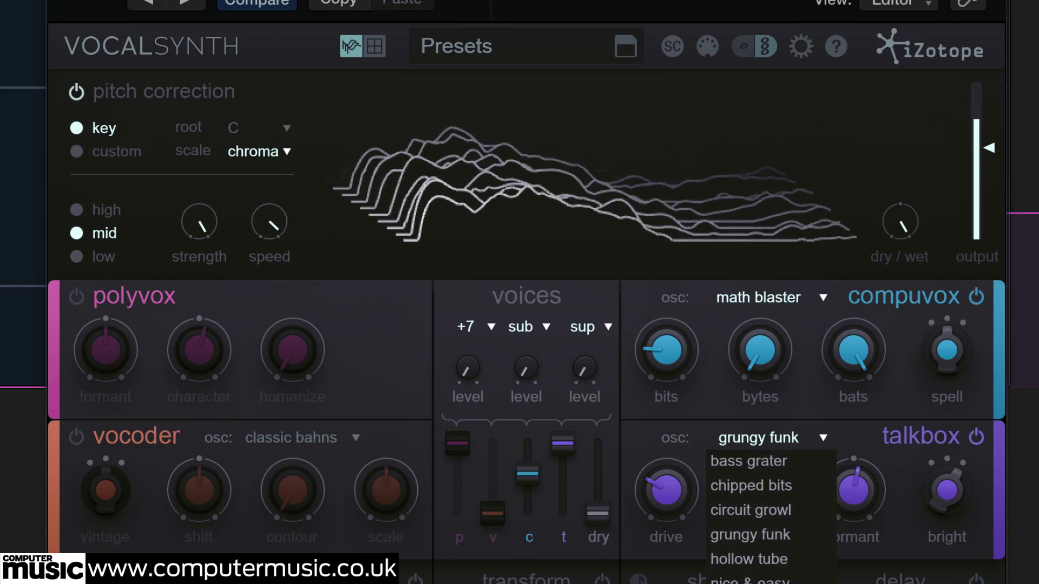
click(768, 582)
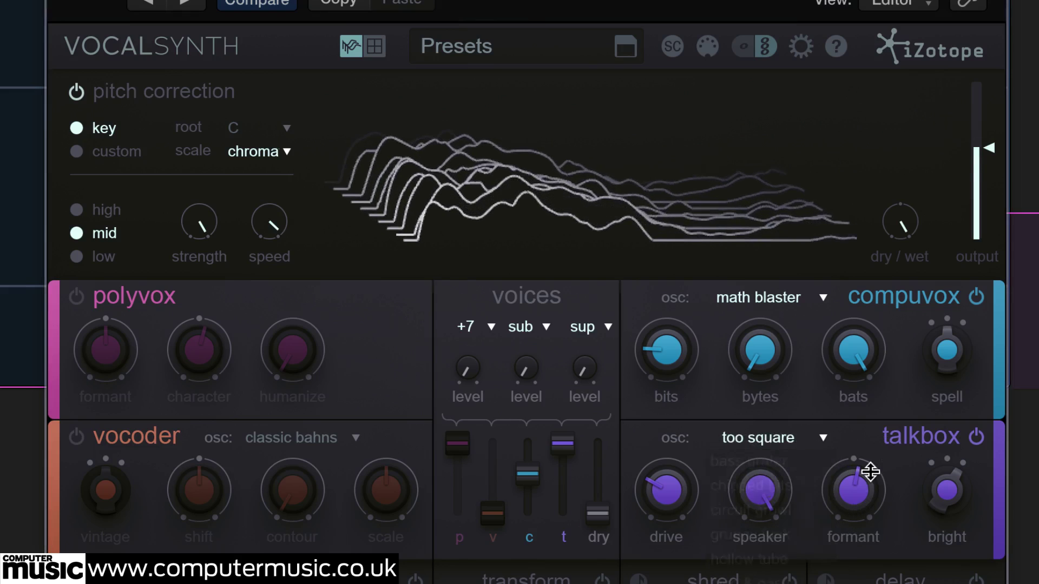
click(824, 440)
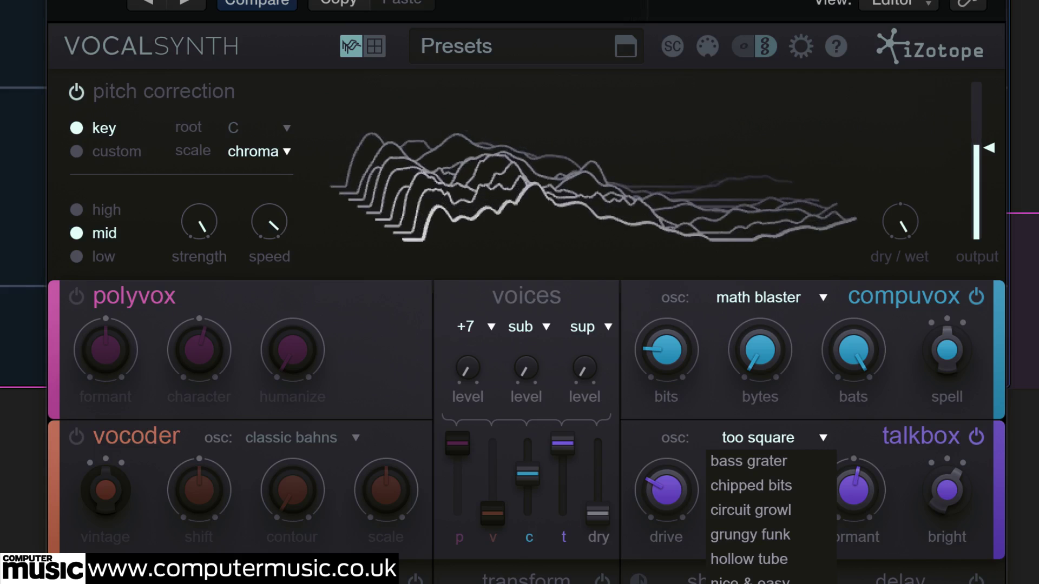
click(768, 581)
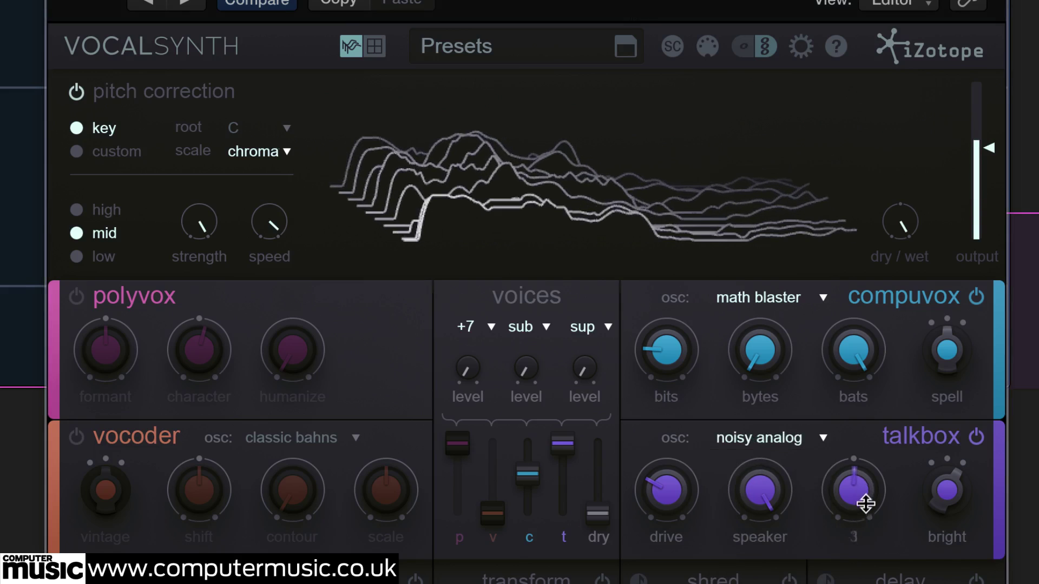
Lower the talkbox formant to -40, try the circuit growl oscillator and settle on bass grater.
drag(864, 536, 859, 562)
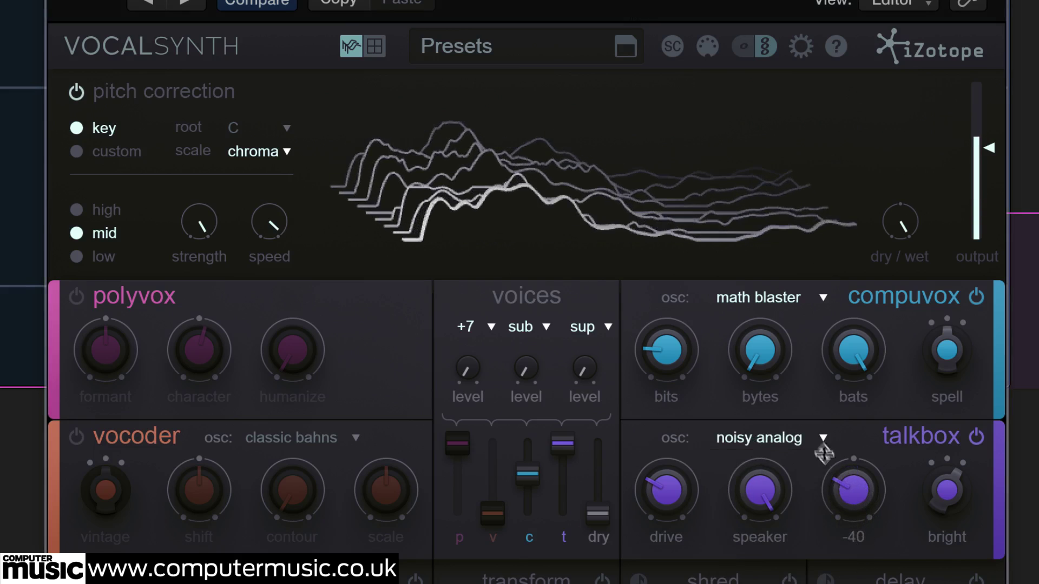
click(823, 439)
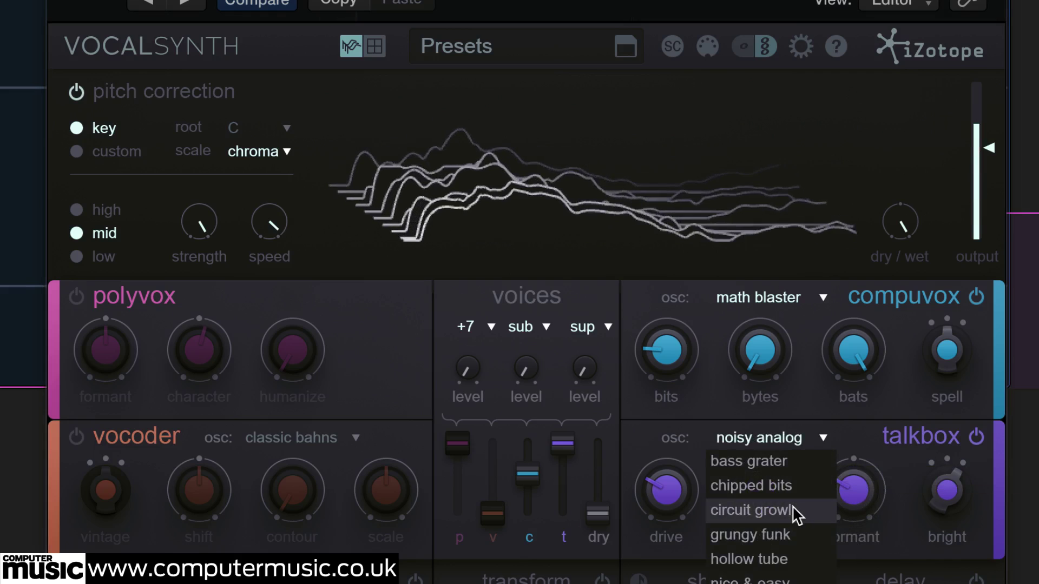
click(793, 510)
click(823, 440)
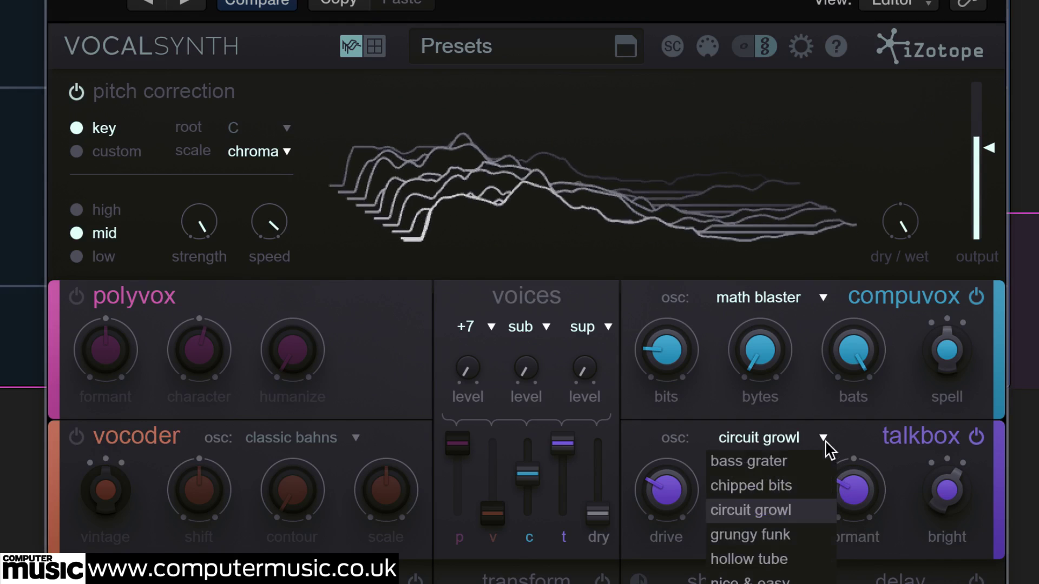
click(808, 473)
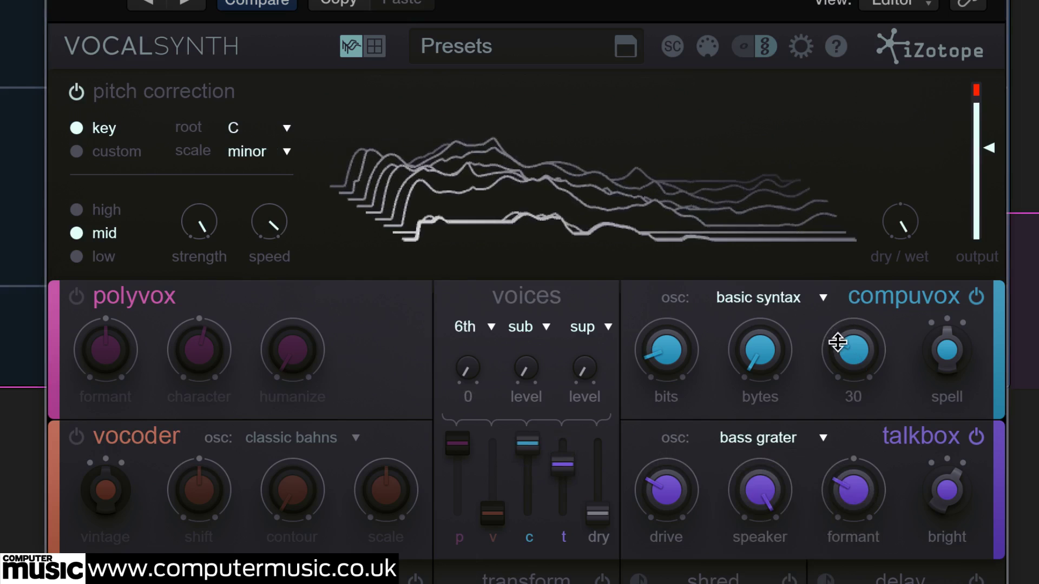
Adjust the compuvox bats to about 28 and choose a different compuvox oscillator.
mouse_move(837, 341)
mouse_down()
mouse_move(888, 222)
mouse_move(884, 133)
mouse_move(854, 348)
mouse_up()
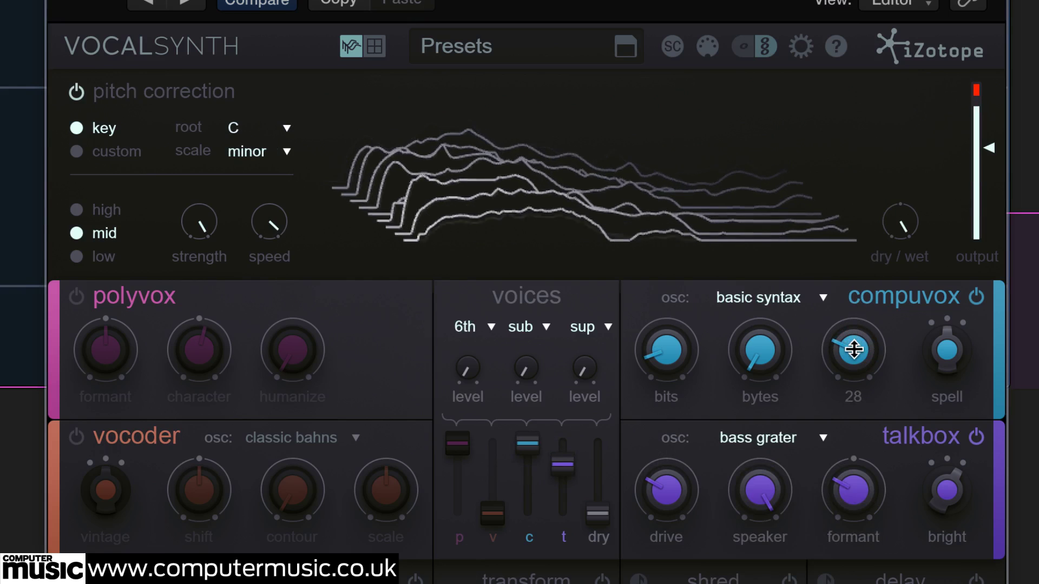
click(812, 299)
click(795, 371)
mouse_move(862, 349)
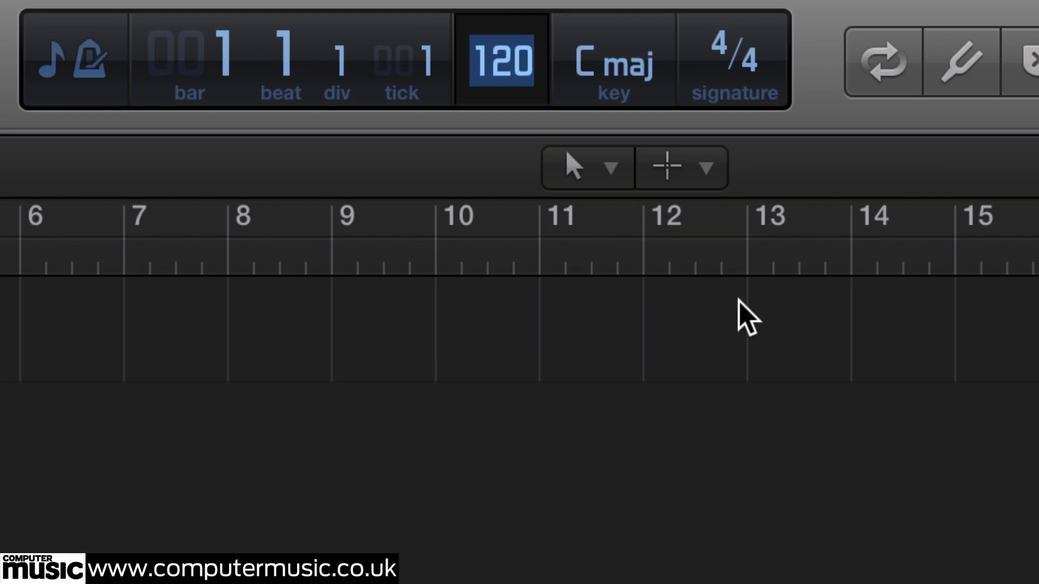
Set the project tempo to 112 and import Disco - Backing.wav and Disco - Vocal.wav onto tracks starting at bar 1.
text(112)
key(Return)
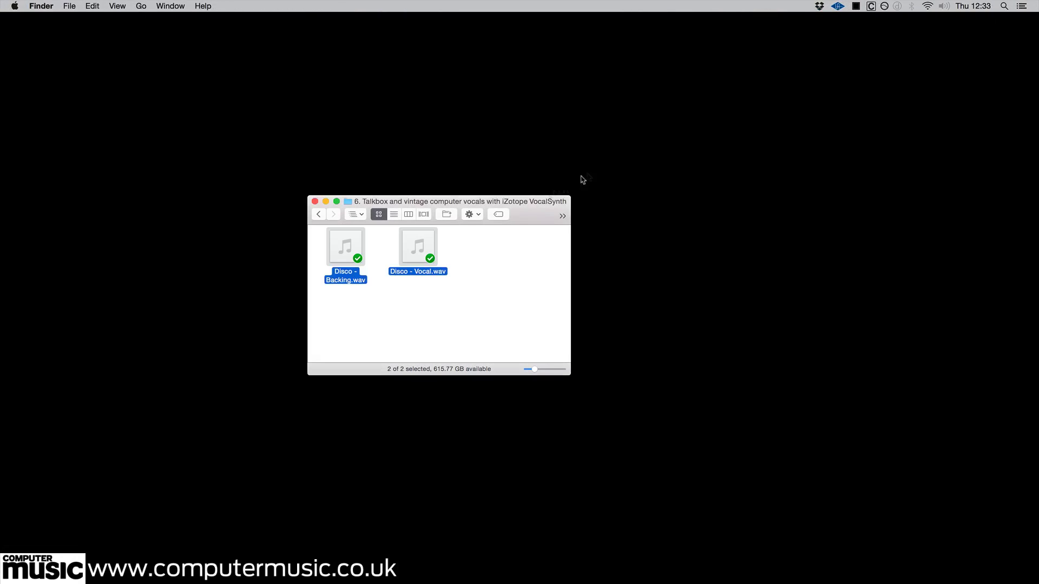
drag(337, 259, 368, 327)
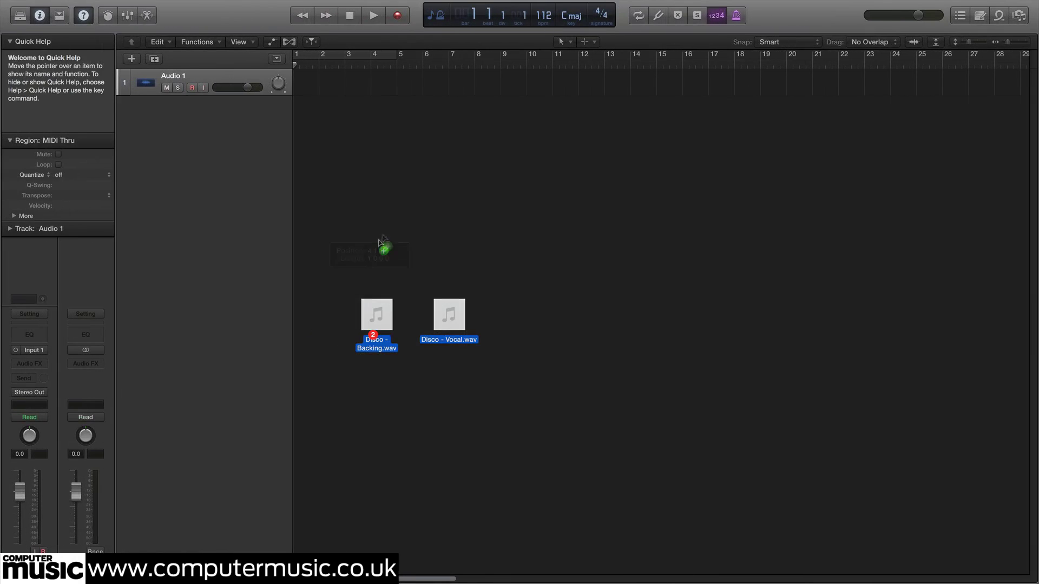
drag(368, 325, 314, 97)
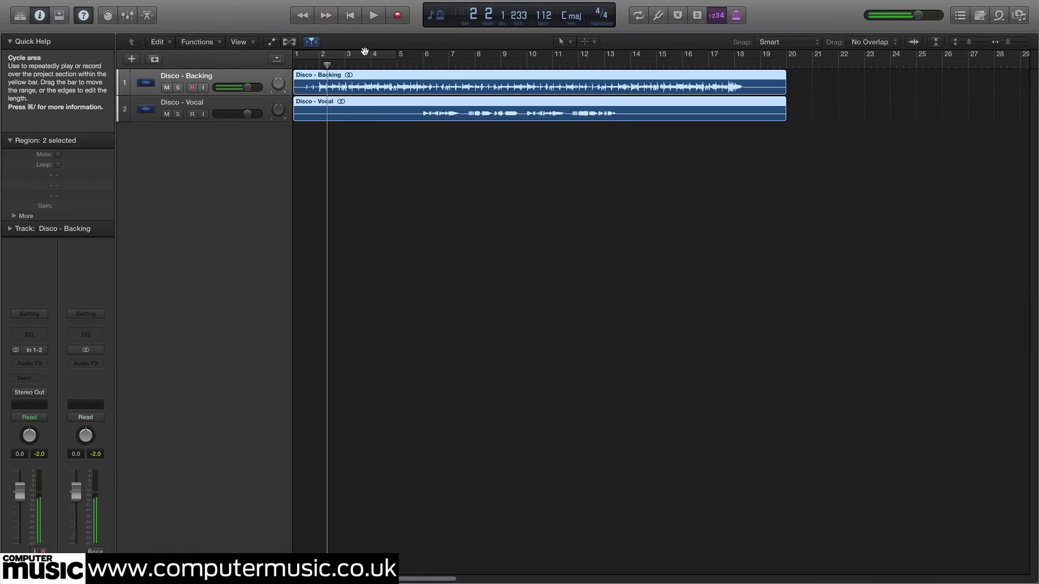
Create a cycle range from bar 6 to bar 14 over the vocal phrases and toggle playback.
drag(424, 54, 630, 55)
key(space)
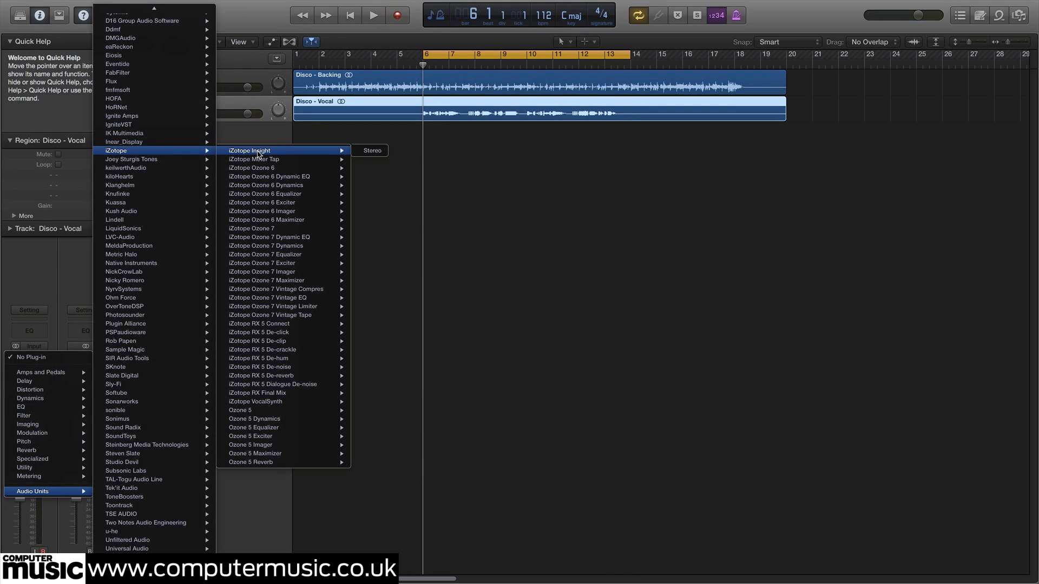
Insert the stereo iZotope VocalSynth plug-in on the Disco - Vocal track and slightly lower its pitch correction speed.
mouse_move(290, 403)
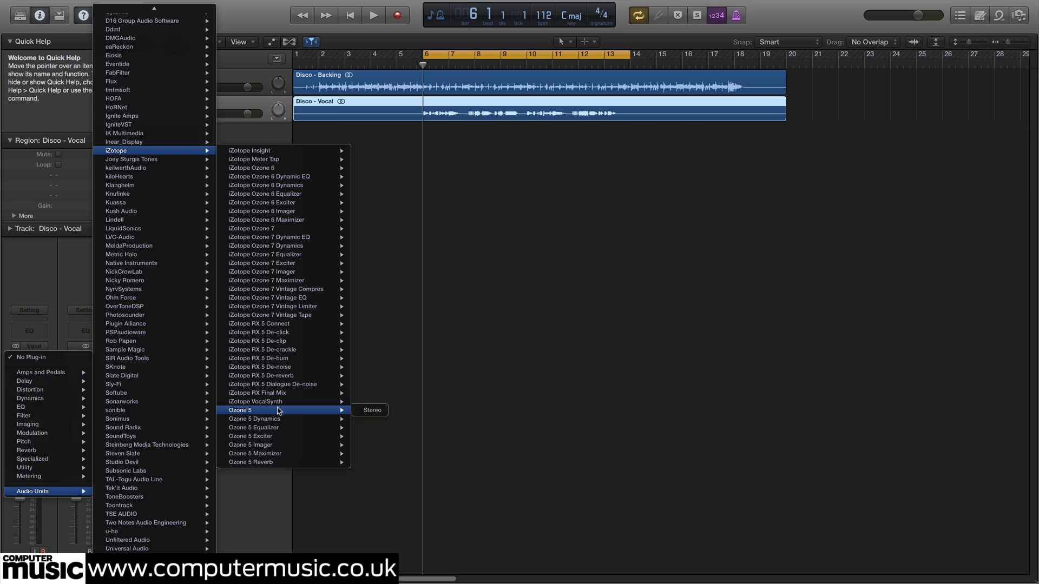
click(372, 402)
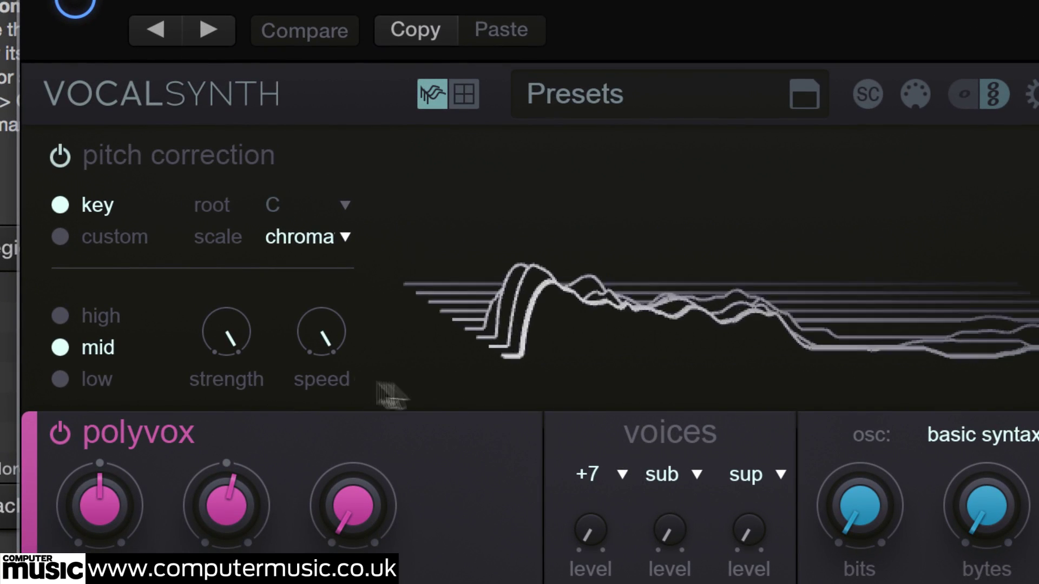
mouse_move(318, 327)
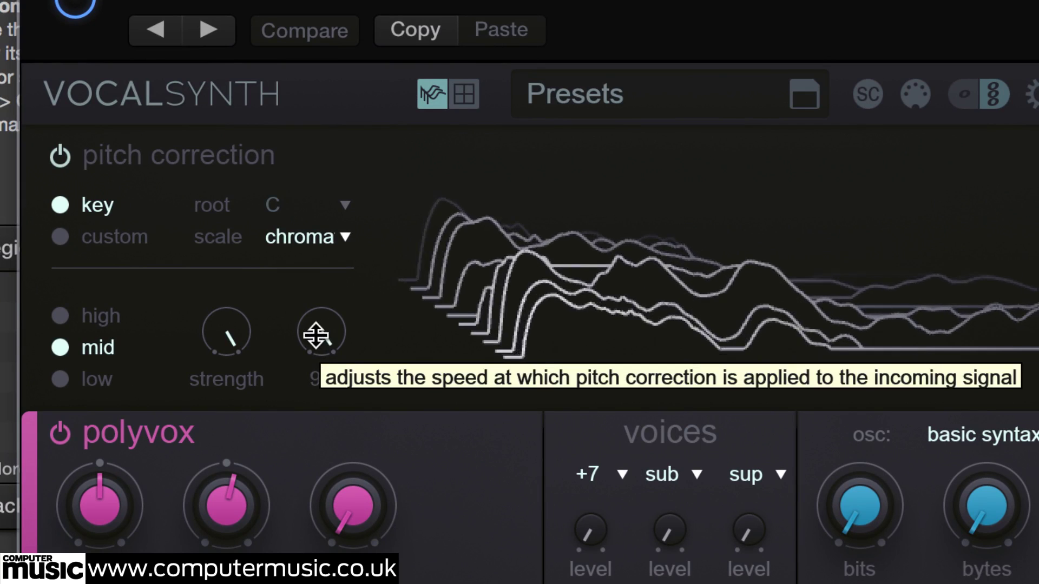
drag(334, 340, 334, 349)
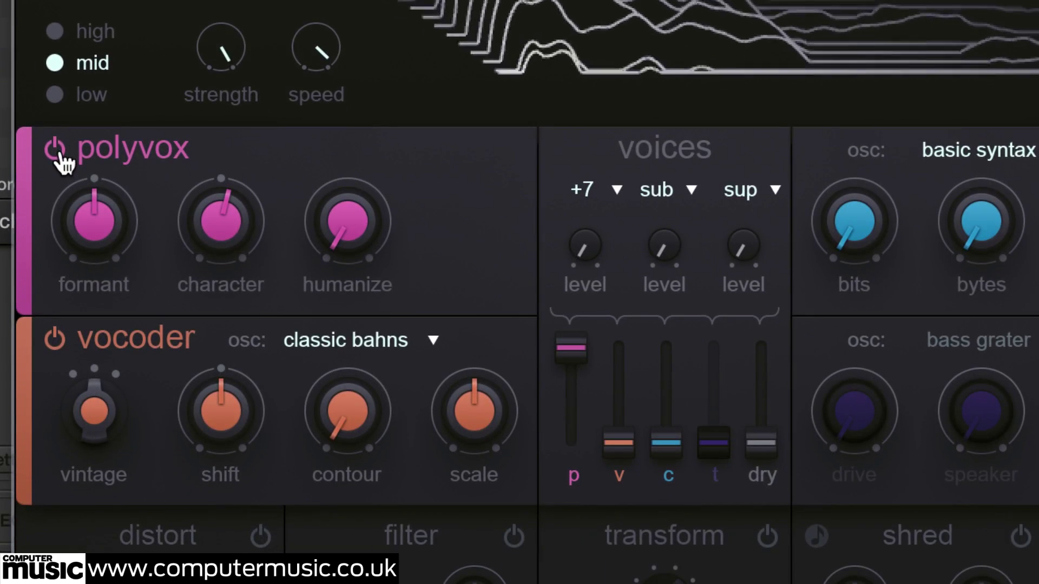
Turn off the polyvox and vocoder modules and raise the compuvox level fader fully.
click(56, 150)
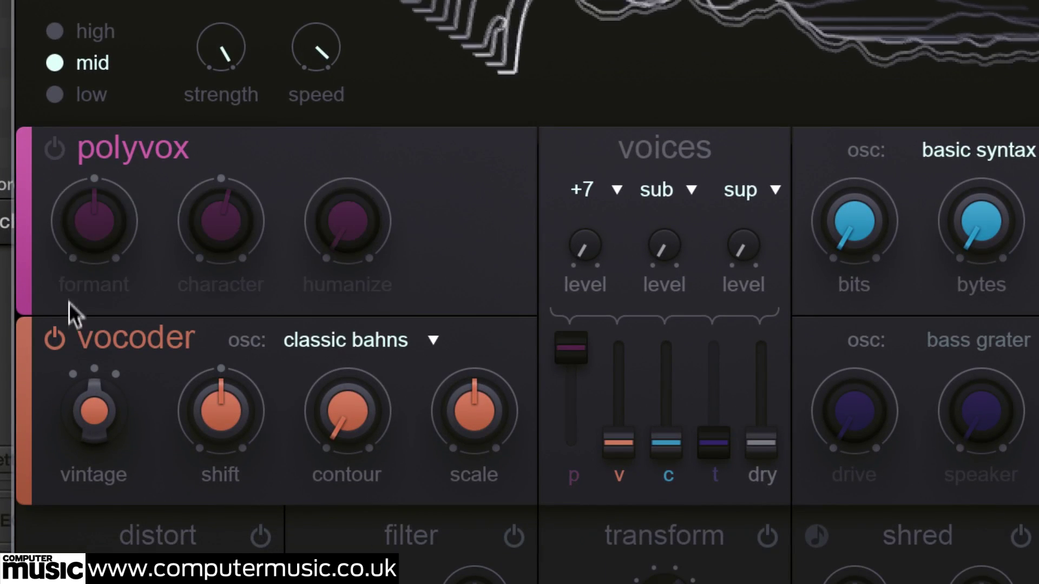
click(55, 341)
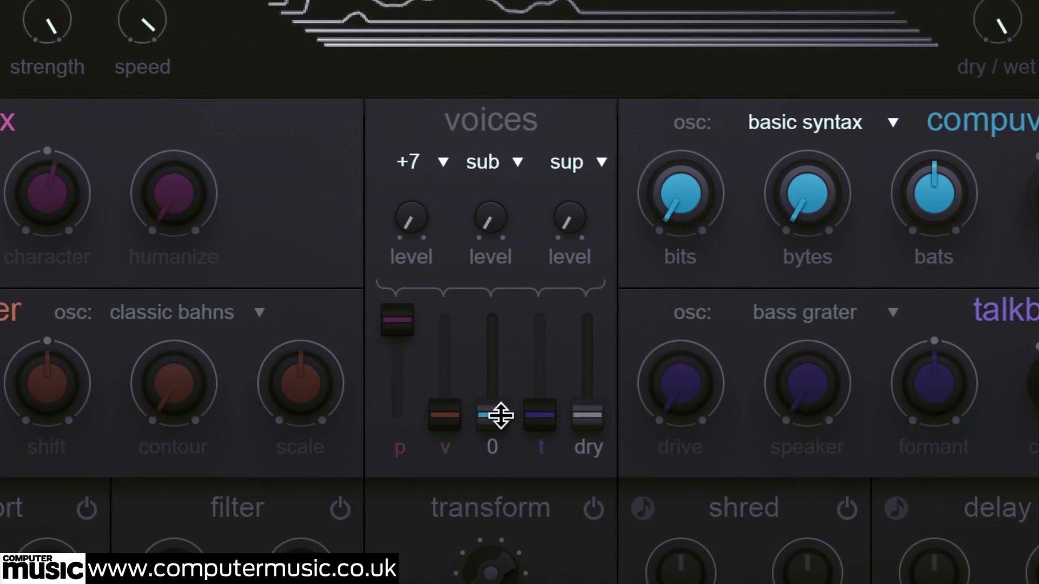
drag(558, 424, 563, 405)
drag(499, 395, 511, 297)
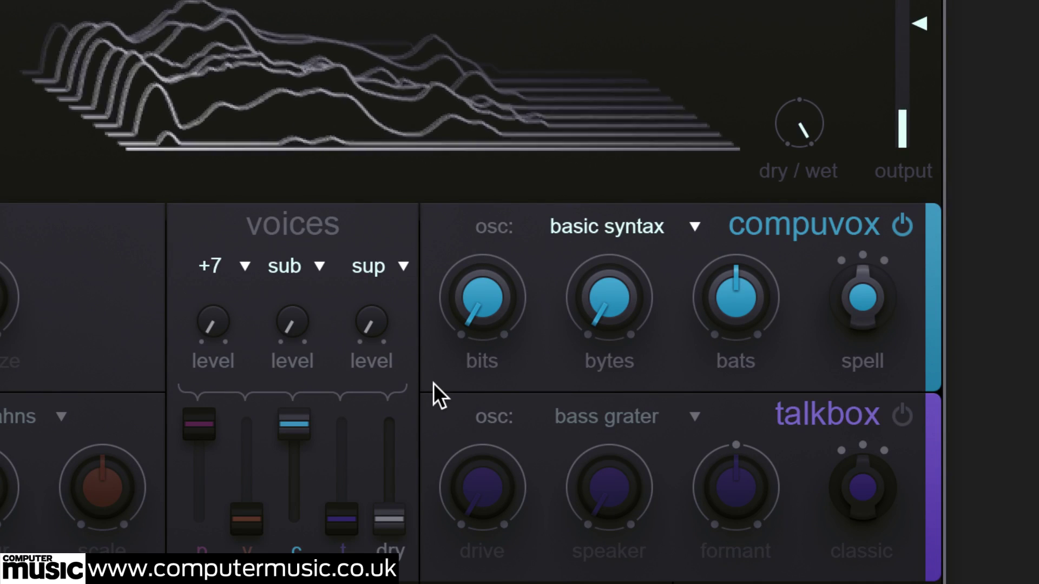
Audition the compuvox oscillators elliots modem, epoxy house, faulty joints and math blaster one after another.
click(695, 224)
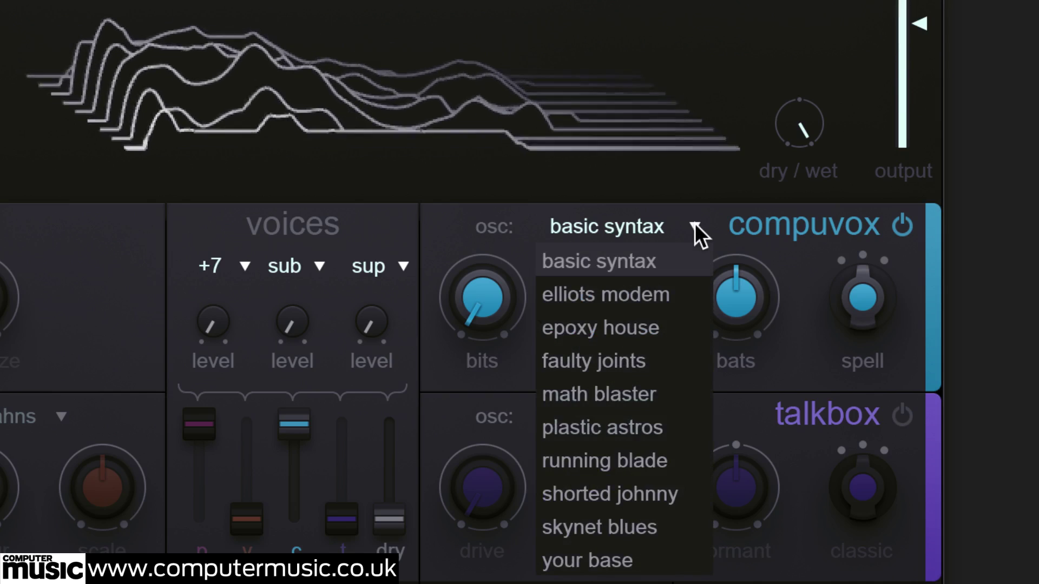
click(656, 293)
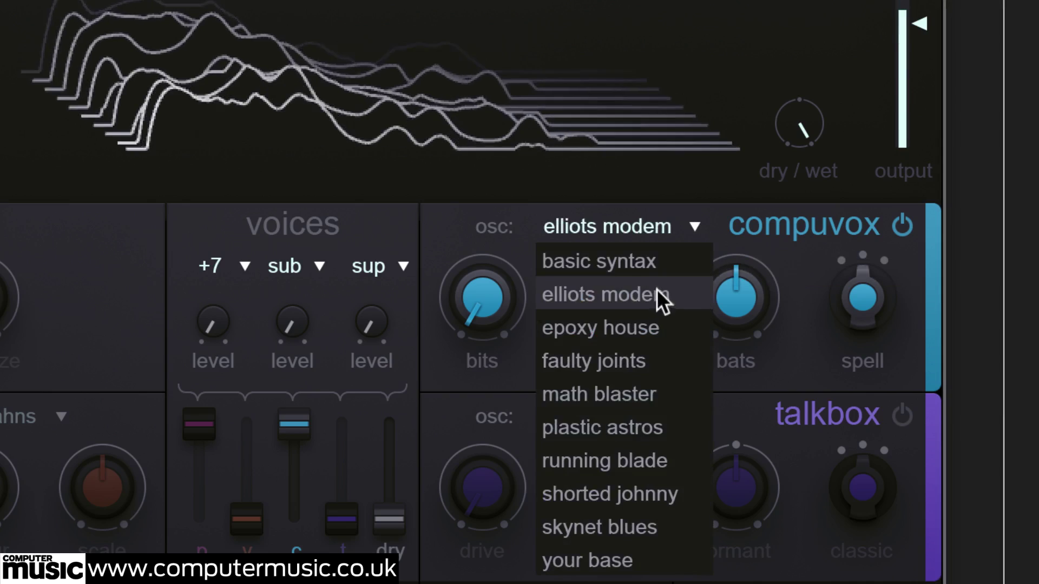
click(694, 226)
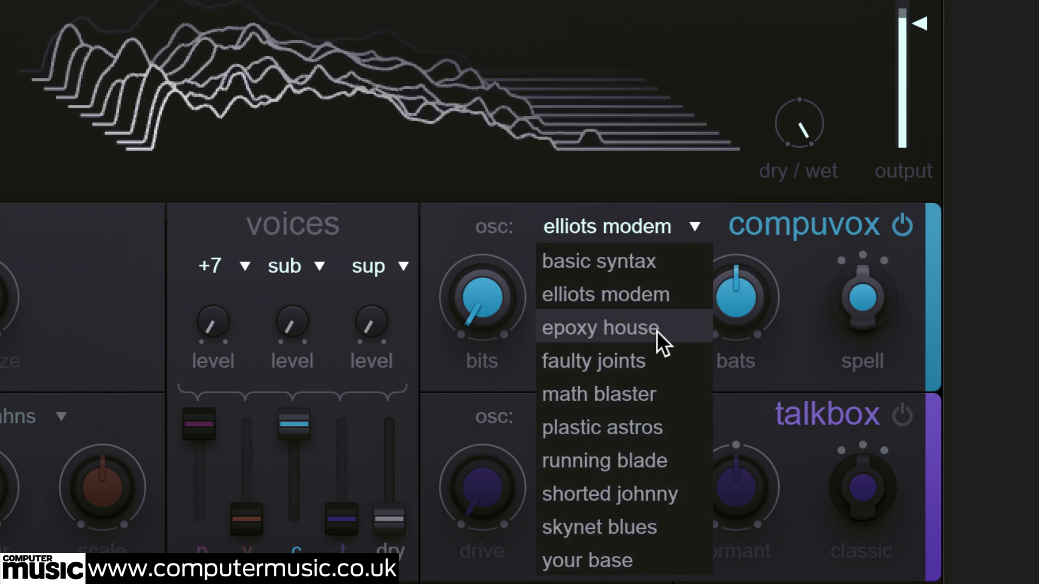
click(657, 330)
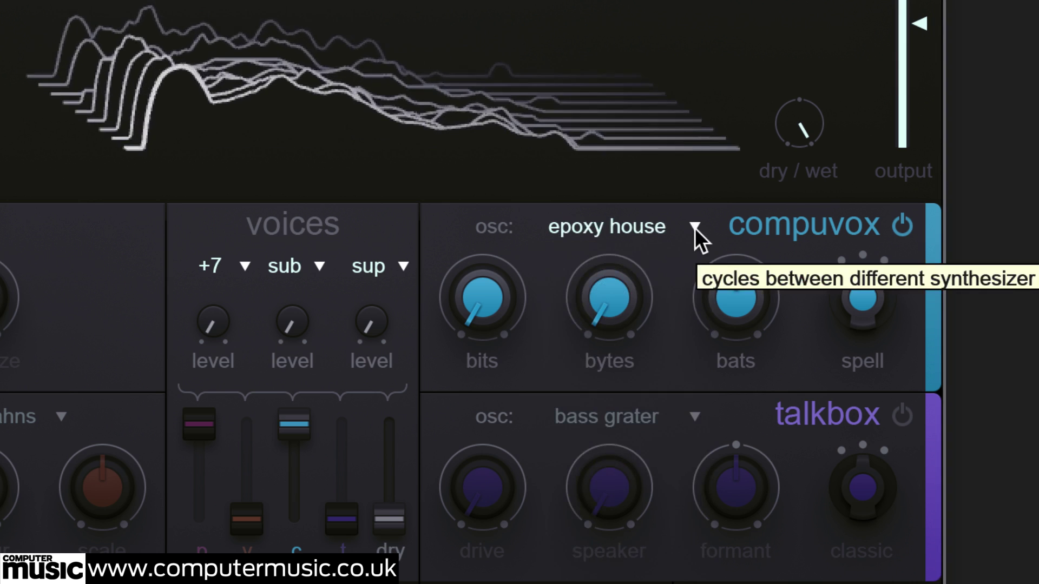
click(695, 228)
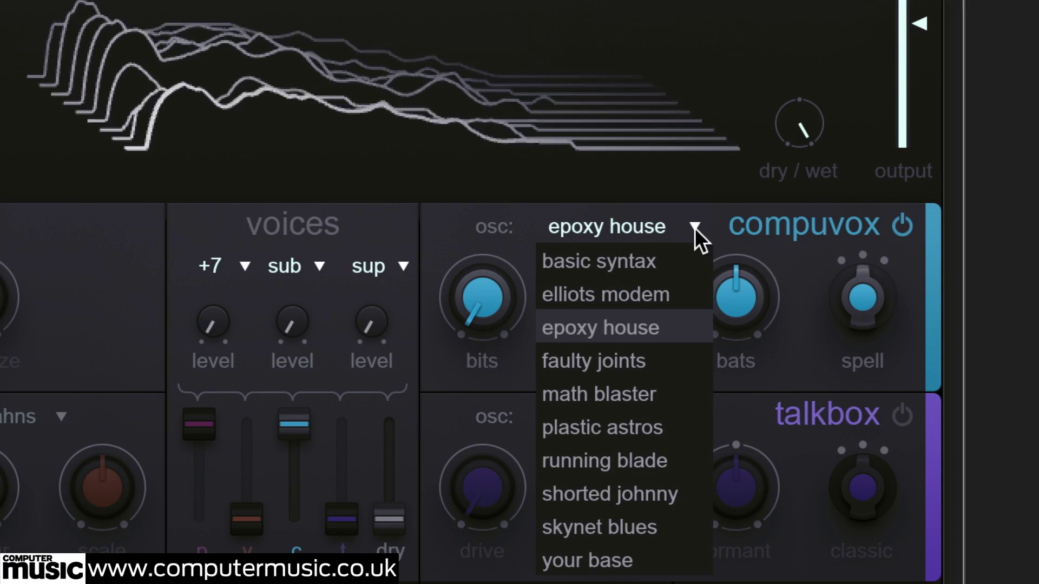
click(655, 360)
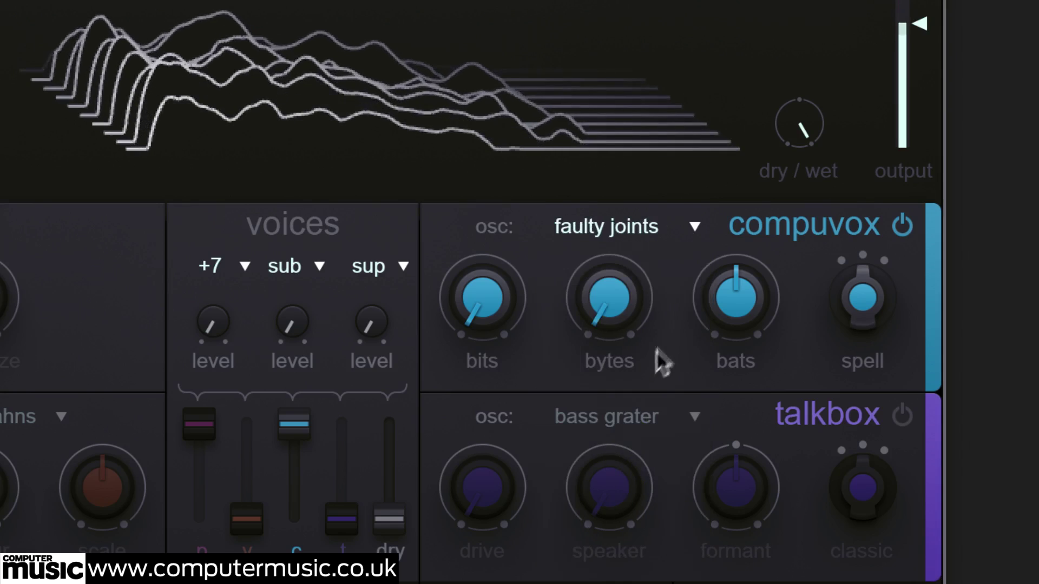
click(693, 225)
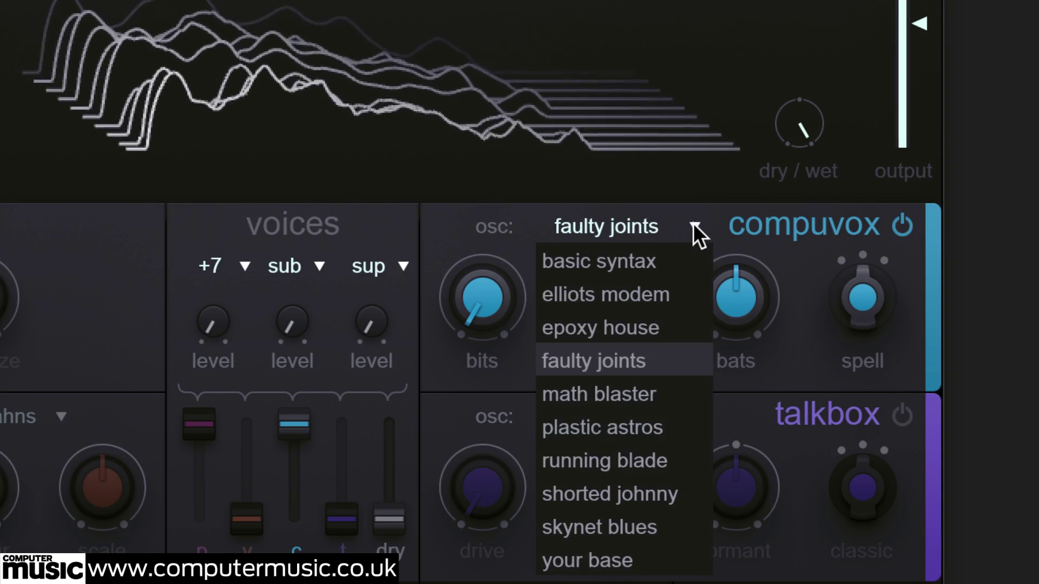
click(661, 395)
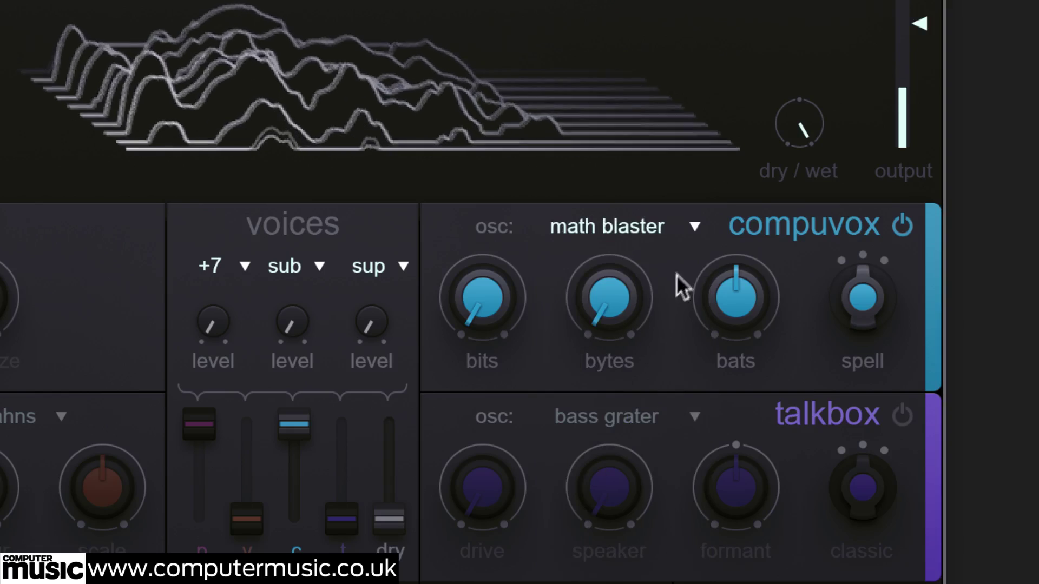
Audition the compuvox oscillators plastic astros, running blade, shorted johnny, skynet blues and your base one after another.
click(694, 225)
click(655, 419)
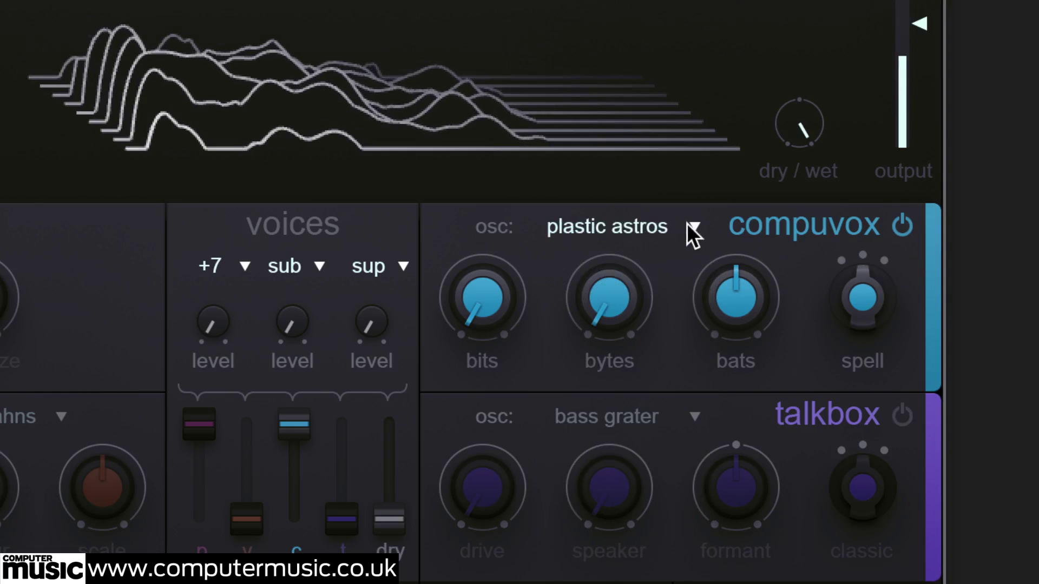
click(696, 224)
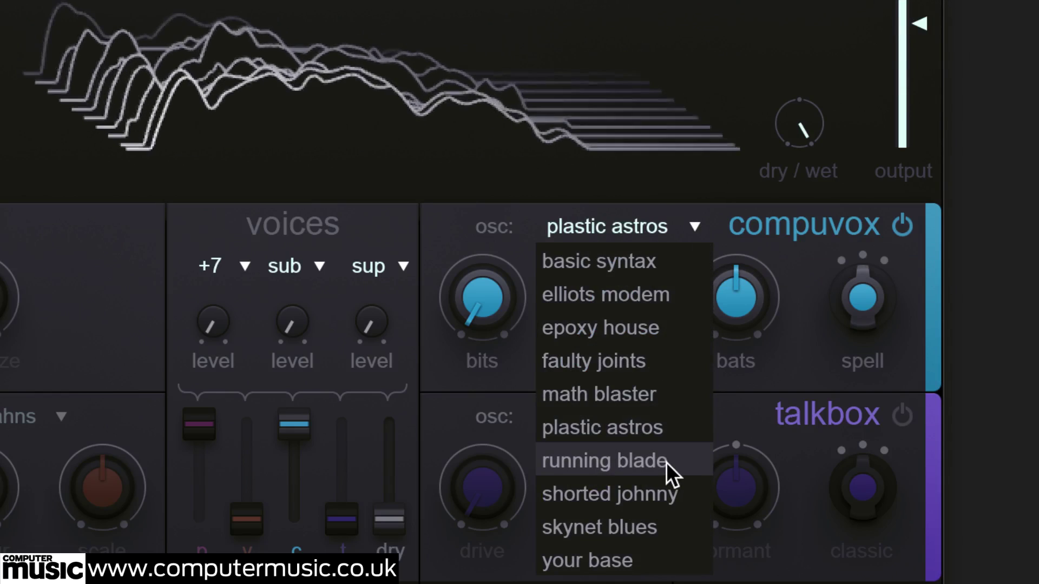
click(667, 462)
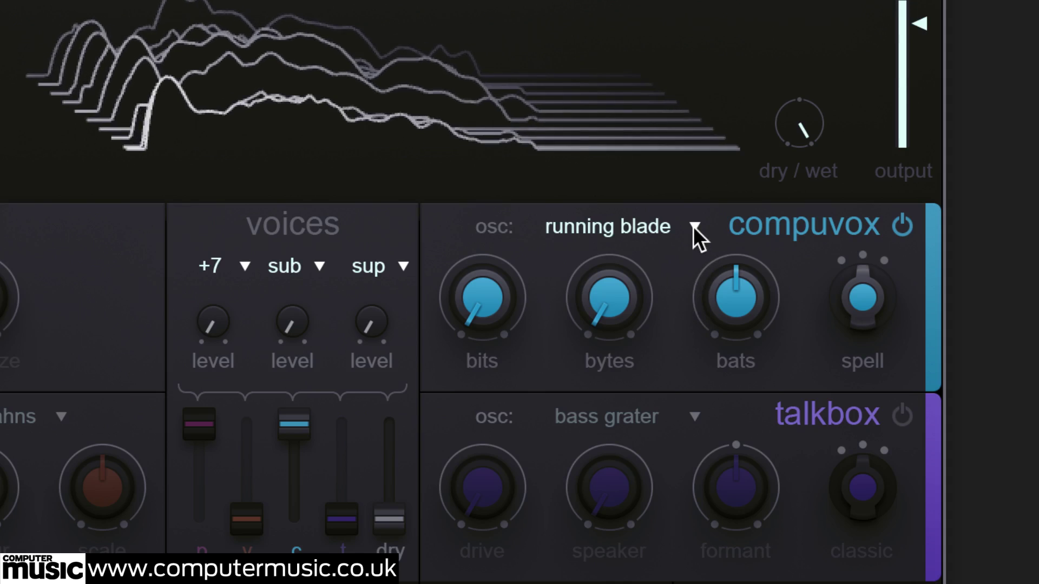
click(693, 227)
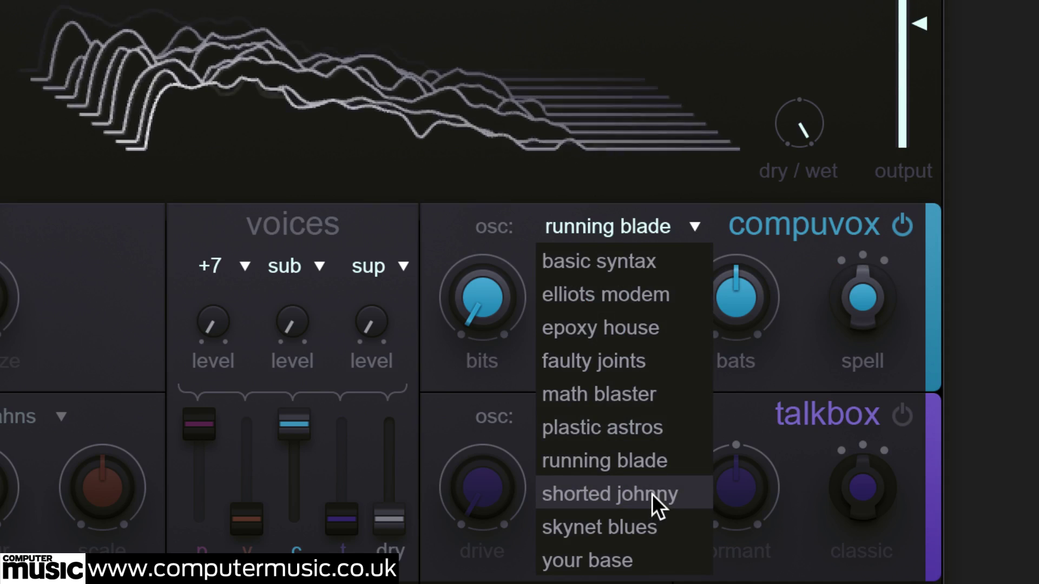
click(652, 494)
click(688, 229)
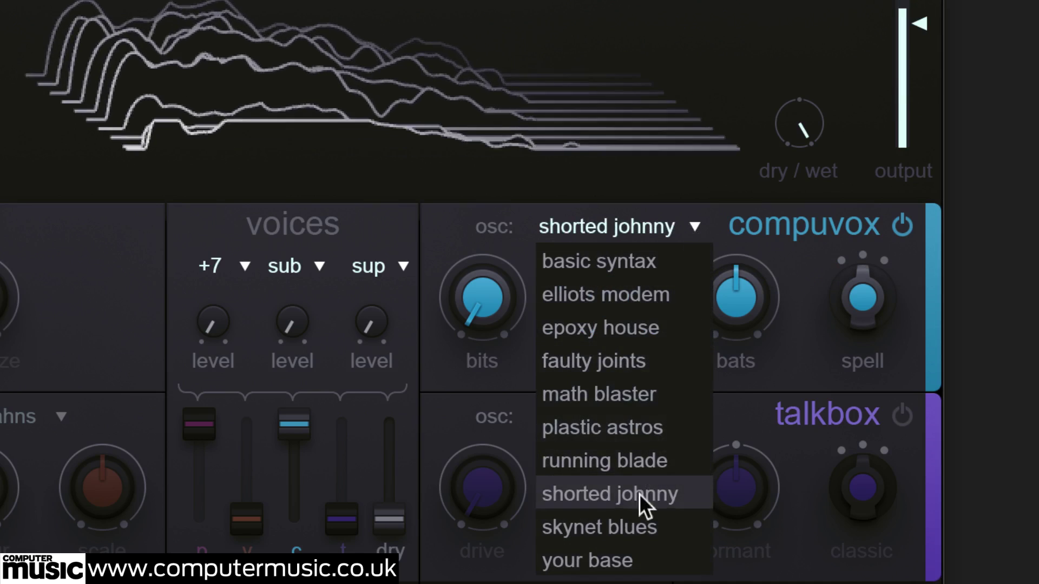
click(657, 522)
click(690, 228)
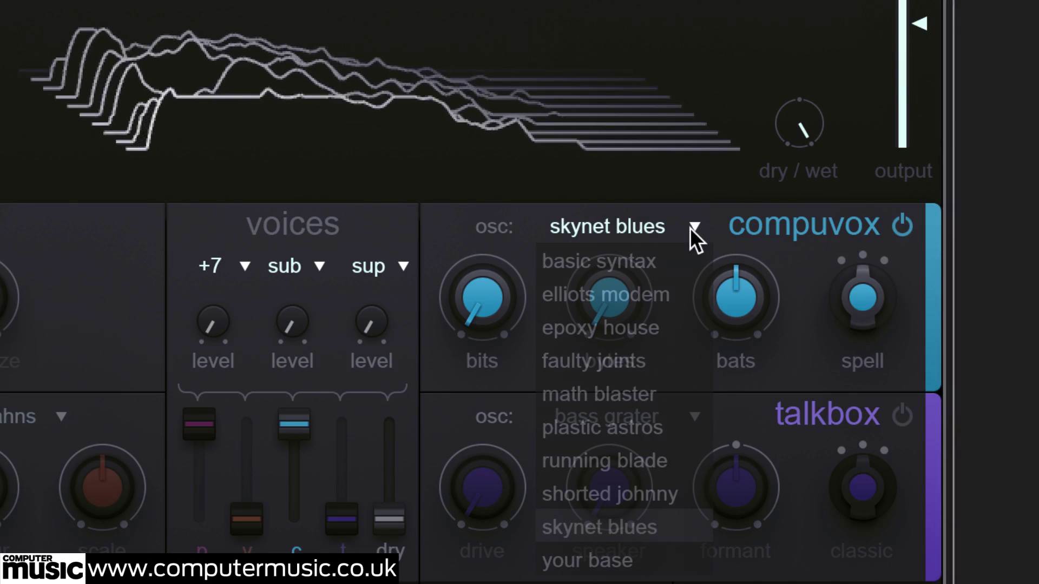
click(665, 558)
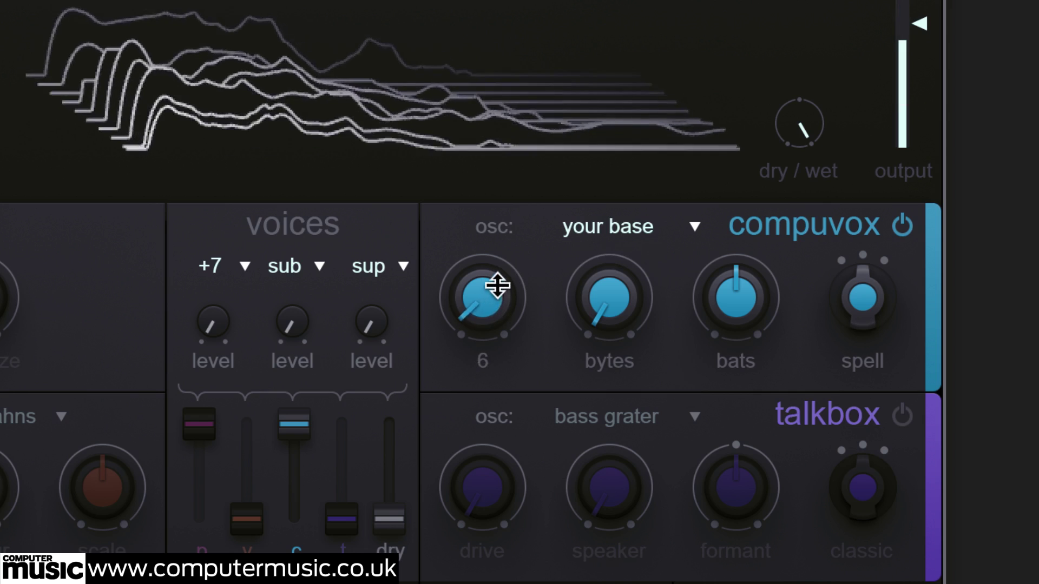
Raise the compuvox bits to about a third and bytes to 78 with the your base oscillator playing.
drag(498, 276, 526, 174)
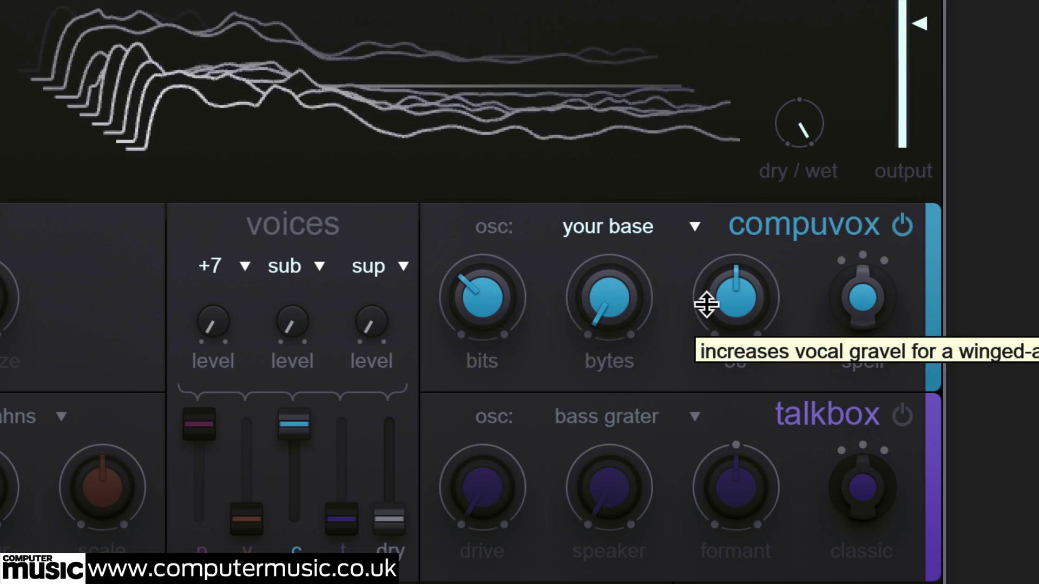
mouse_move(620, 300)
mouse_down()
mouse_move(591, 297)
mouse_move(615, 287)
mouse_up()
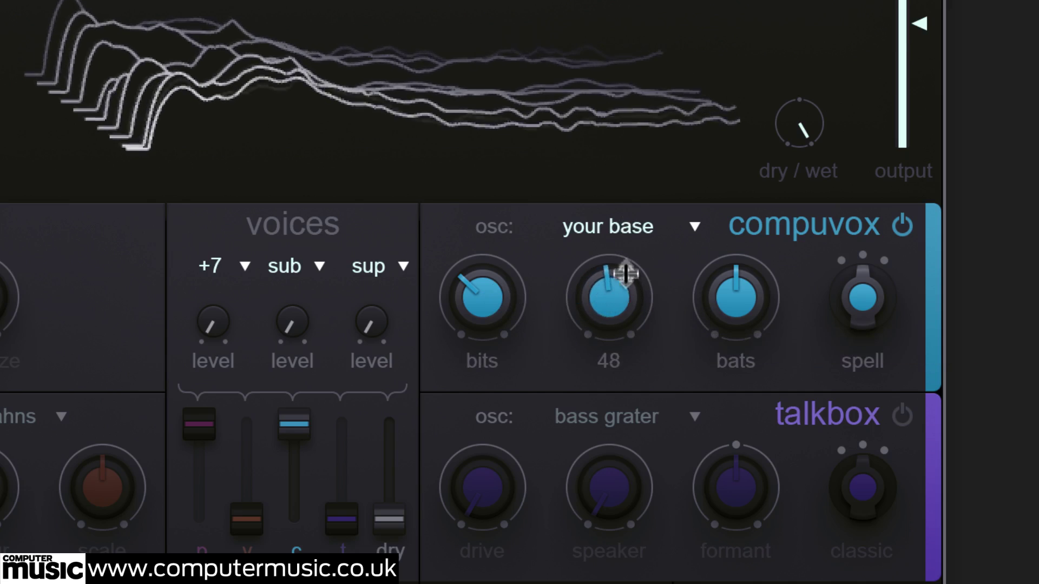
drag(607, 292, 605, 289)
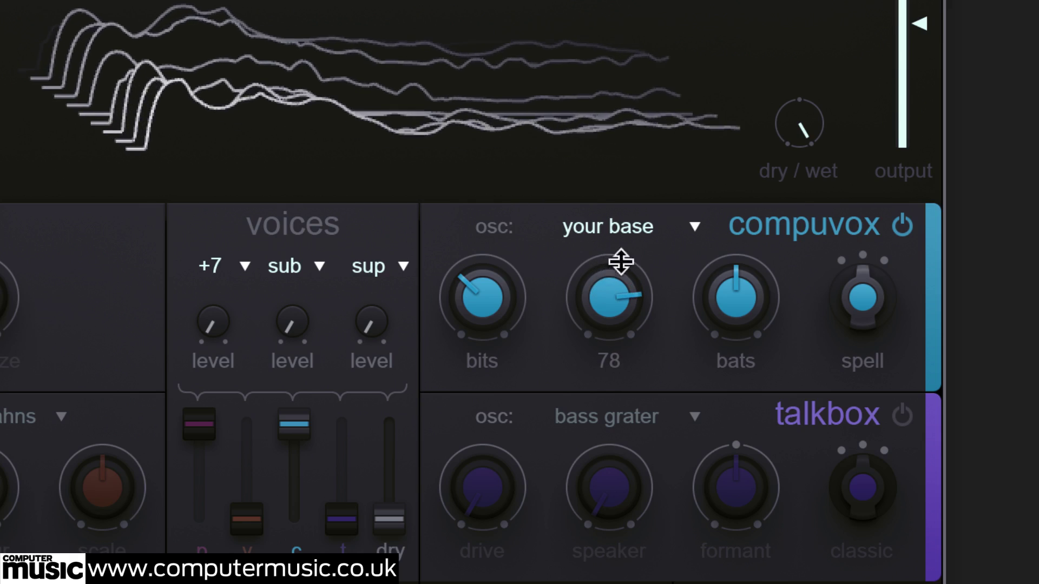
Switch the compuvox oscillator to basic syntax and try bytes at 91 before reducing it to around the midpoint.
click(658, 228)
mouse_move(597, 339)
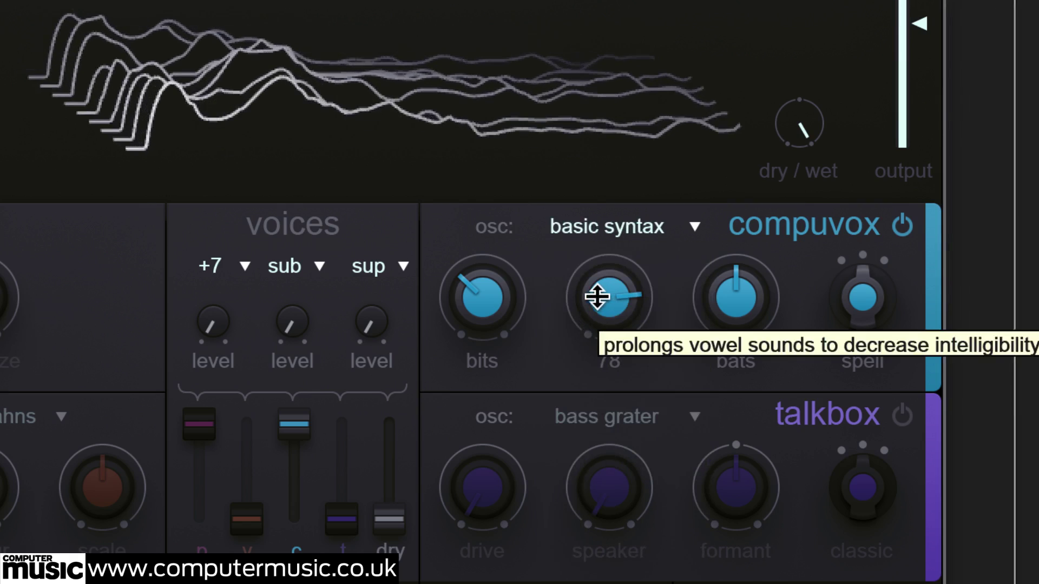
drag(597, 296, 614, 241)
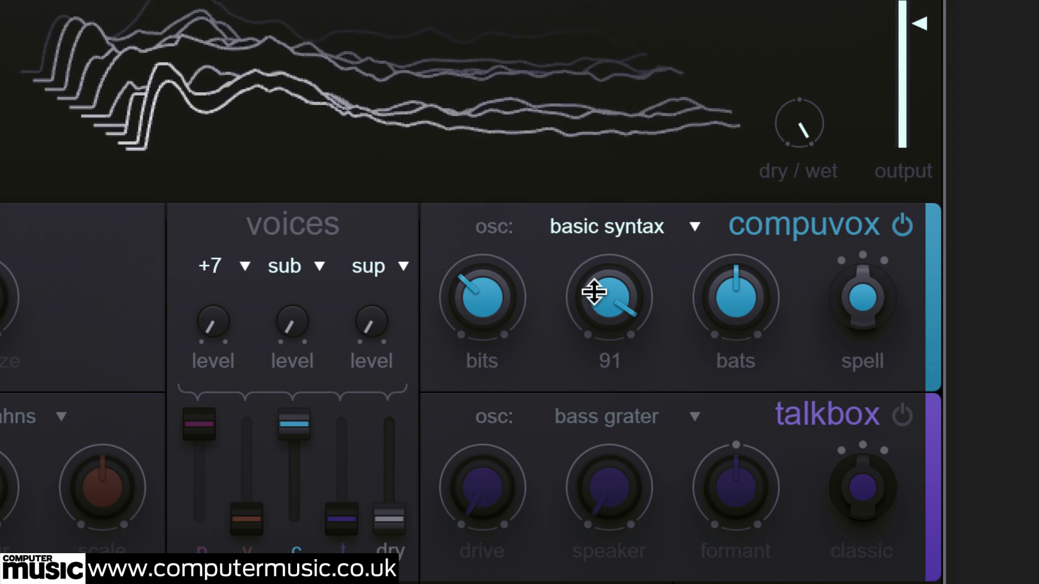
drag(604, 299, 613, 344)
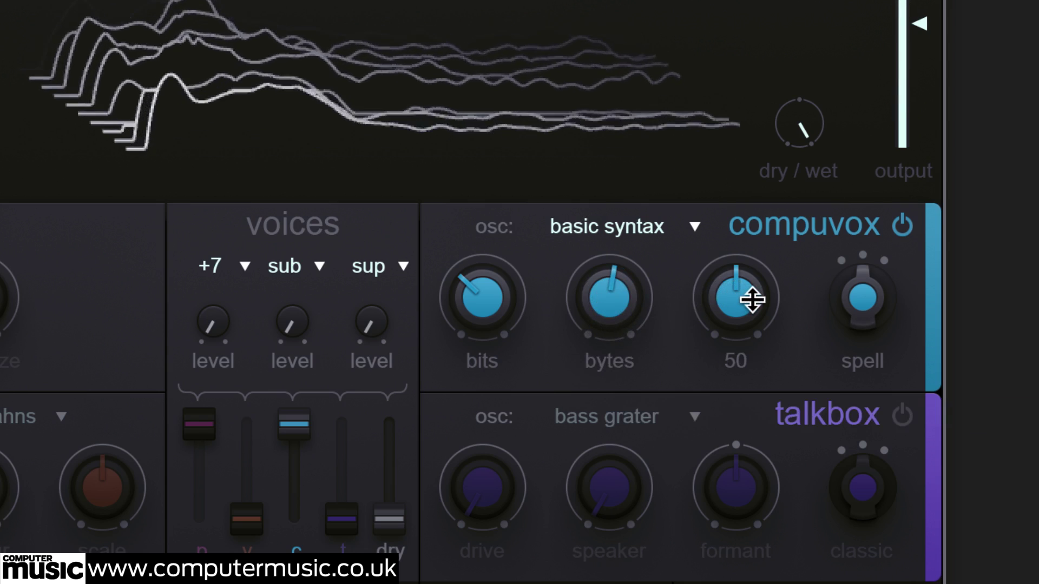
Sweep the compuvox bats amount down to 0 and gradually up to 100.
drag(749, 297, 730, 533)
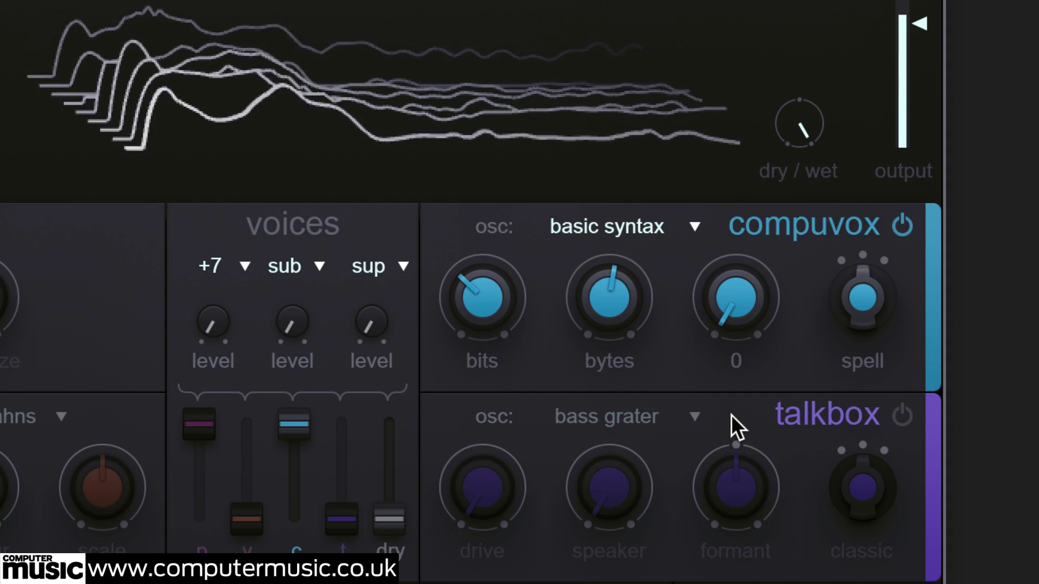
mouse_move(742, 305)
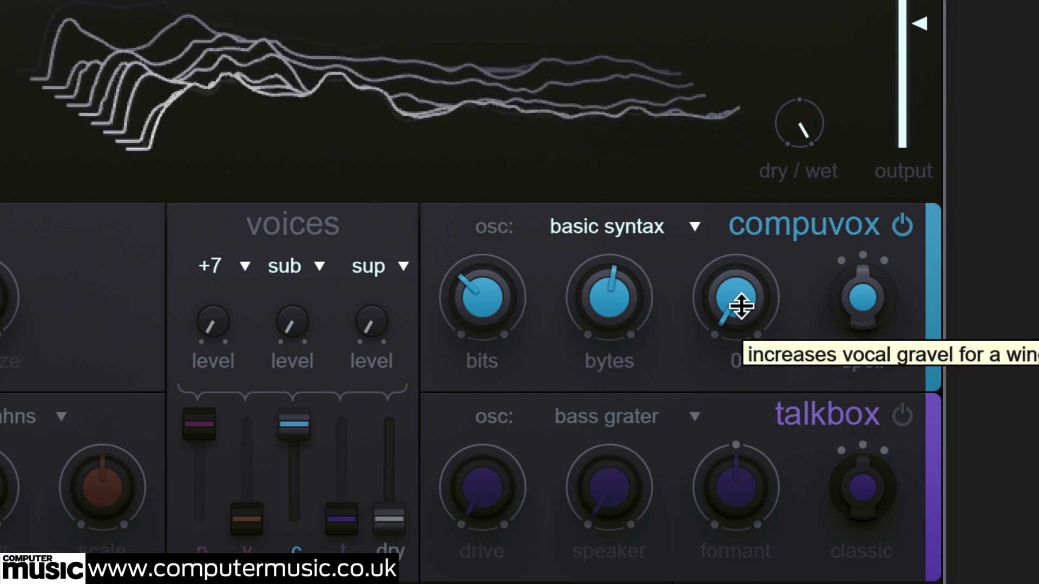
drag(741, 309, 749, 155)
drag(765, 104, 733, 264)
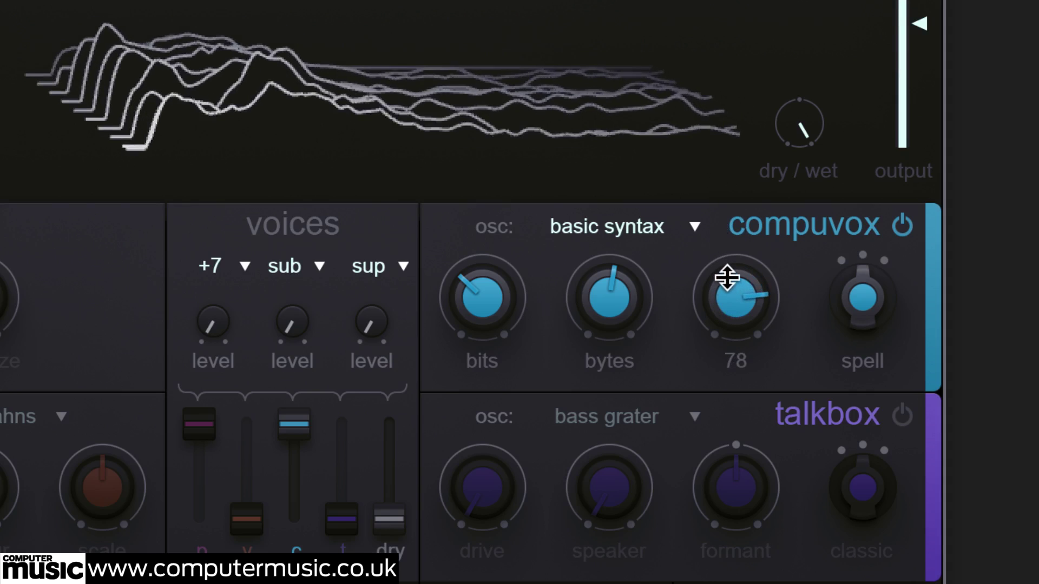
drag(727, 303, 731, 261)
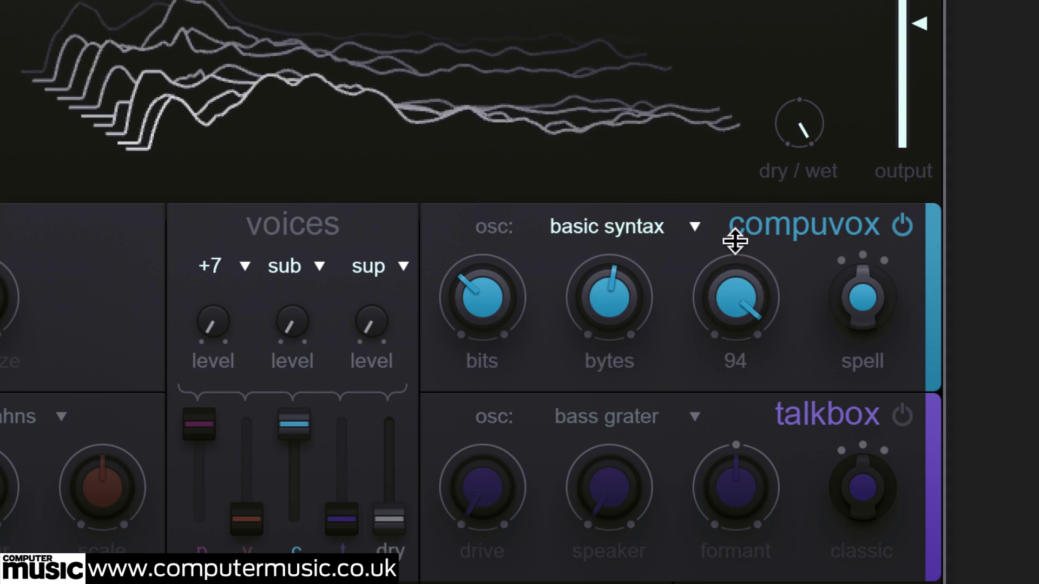
drag(735, 207, 755, 304)
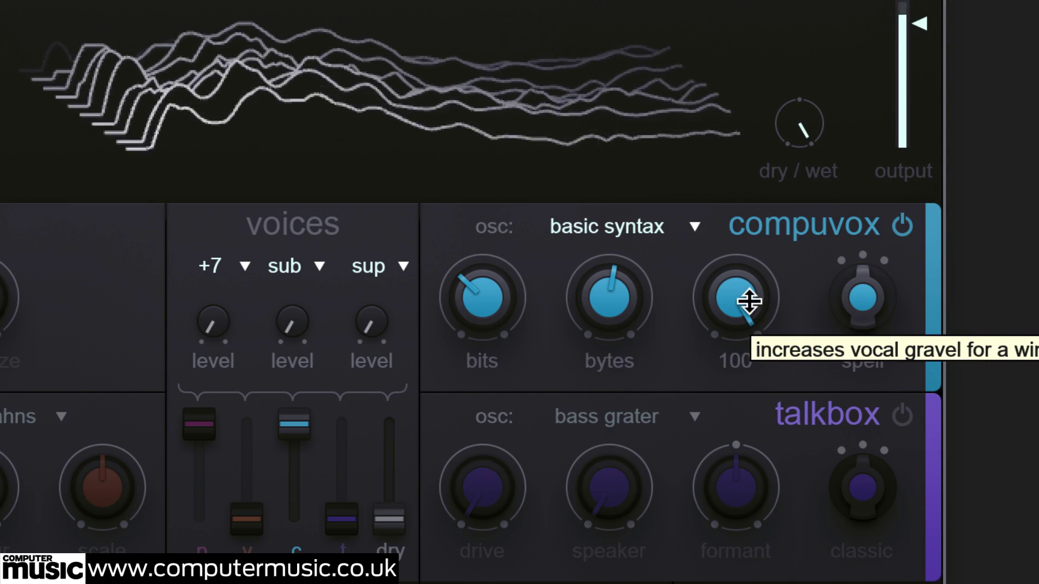
Reduce compuvox bits and bytes to minimum and lower the compuvox level fader to about halfway.
drag(485, 287, 488, 336)
drag(599, 331, 591, 552)
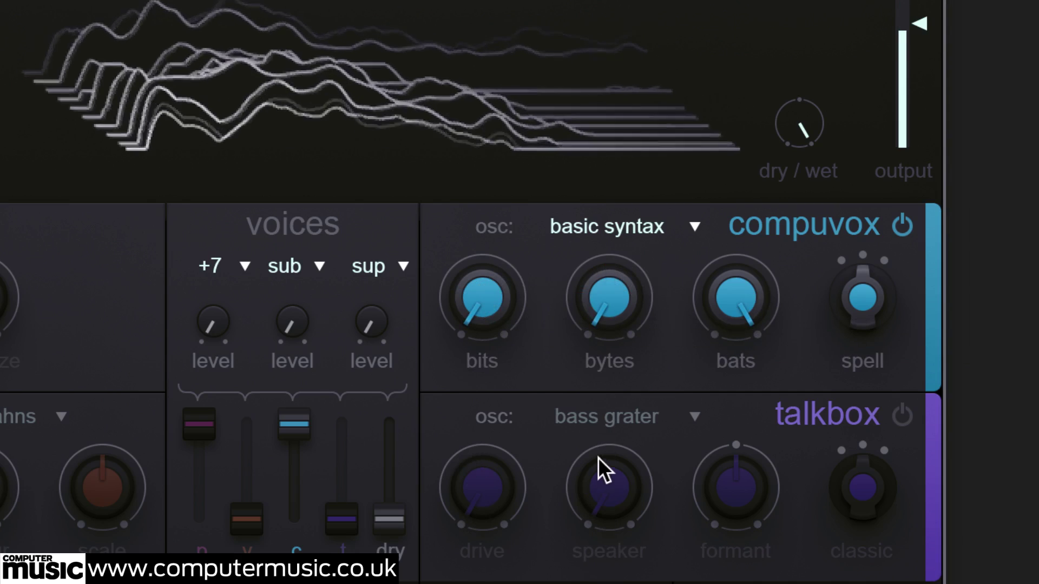
mouse_move(298, 424)
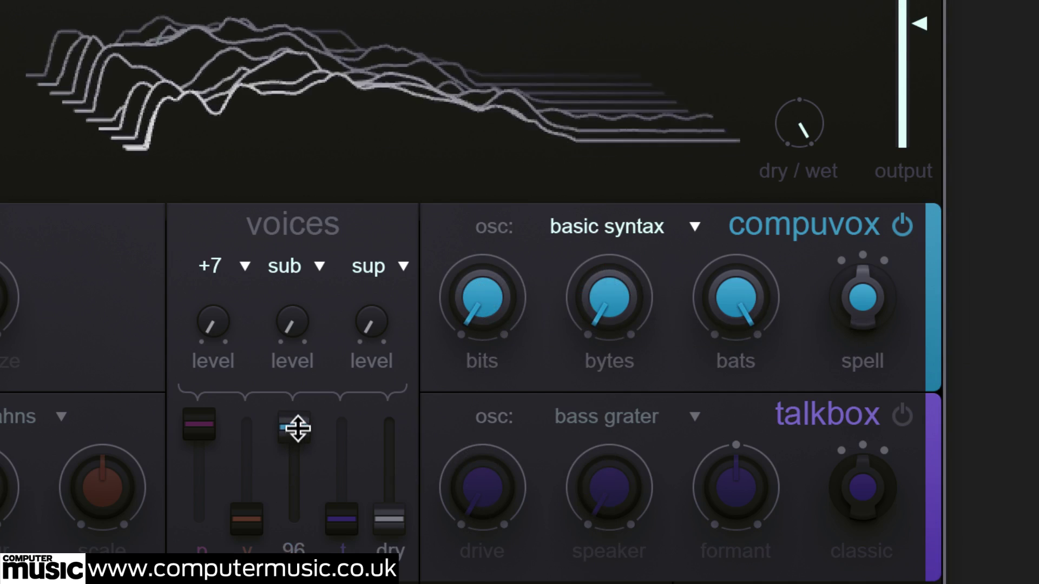
drag(302, 436, 301, 471)
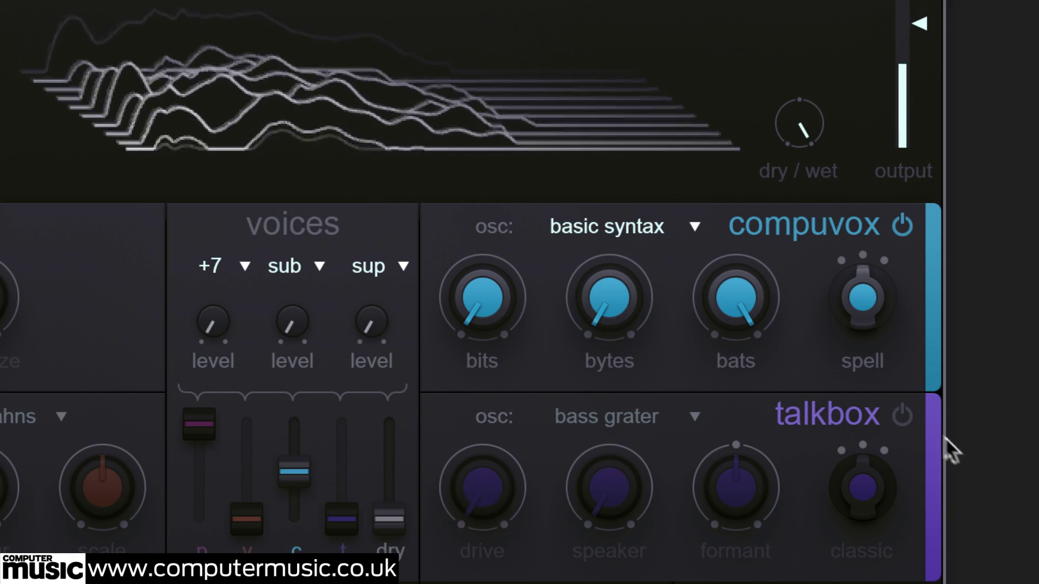
Enable the talkbox module with its level fader fully raised and increase its drive to about a third.
click(900, 425)
drag(352, 526, 355, 399)
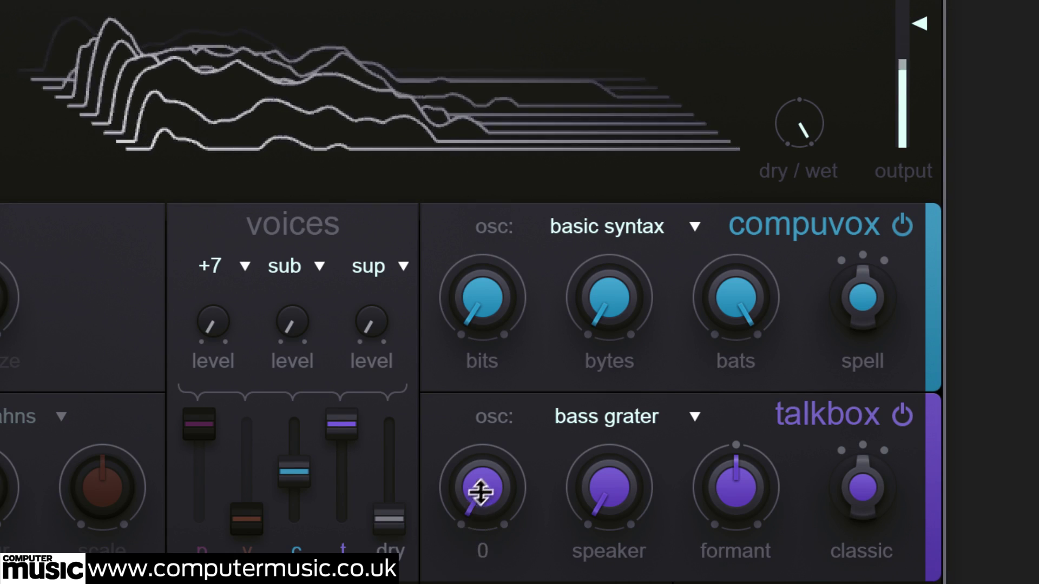
drag(482, 489, 503, 371)
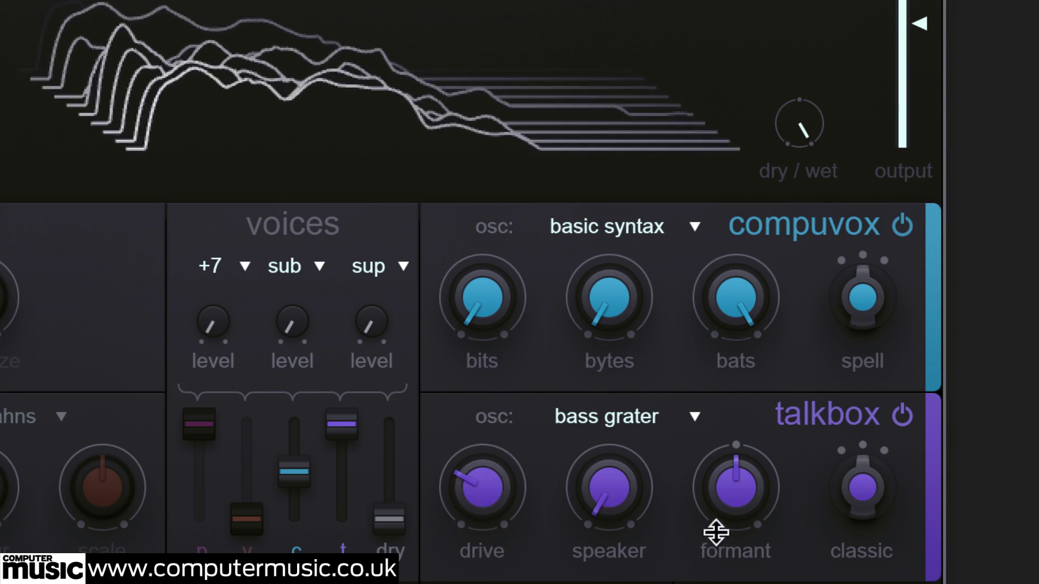
Sweep the talkbox formant down to about -90 and settle it at a moderately negative amount.
mouse_move(750, 507)
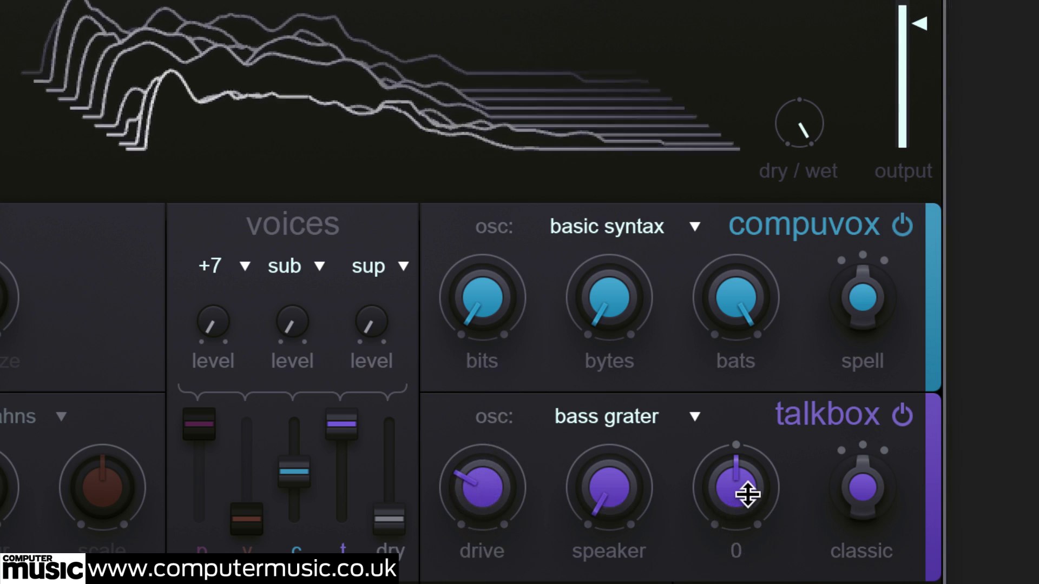
drag(749, 494, 757, 582)
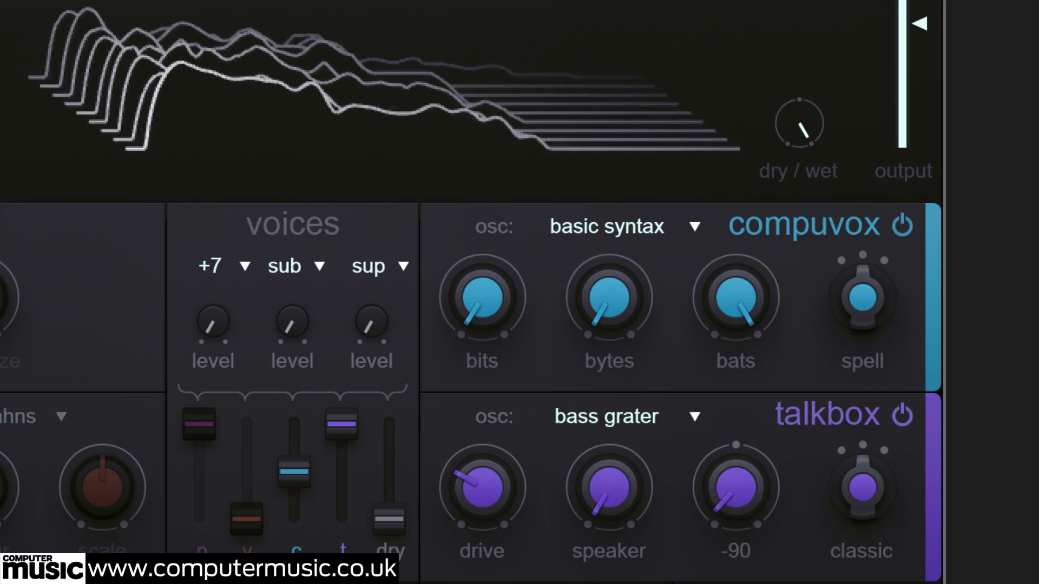
drag(745, 579, 735, 472)
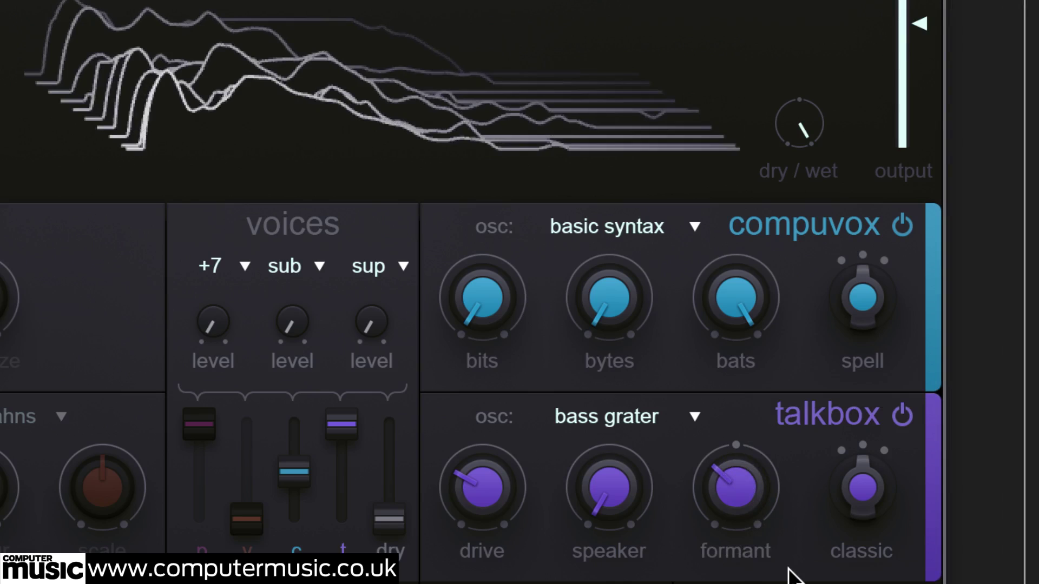
Raise the talkbox speaker amount to 100 and change the talkbox mode to bright.
mouse_move(594, 493)
drag(602, 496, 630, 309)
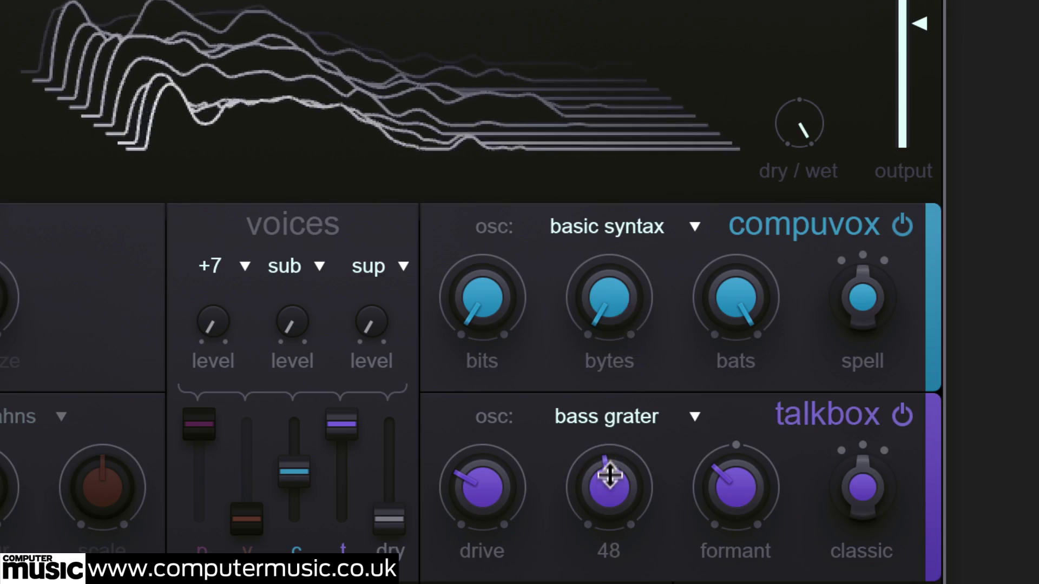
drag(610, 475, 622, 440)
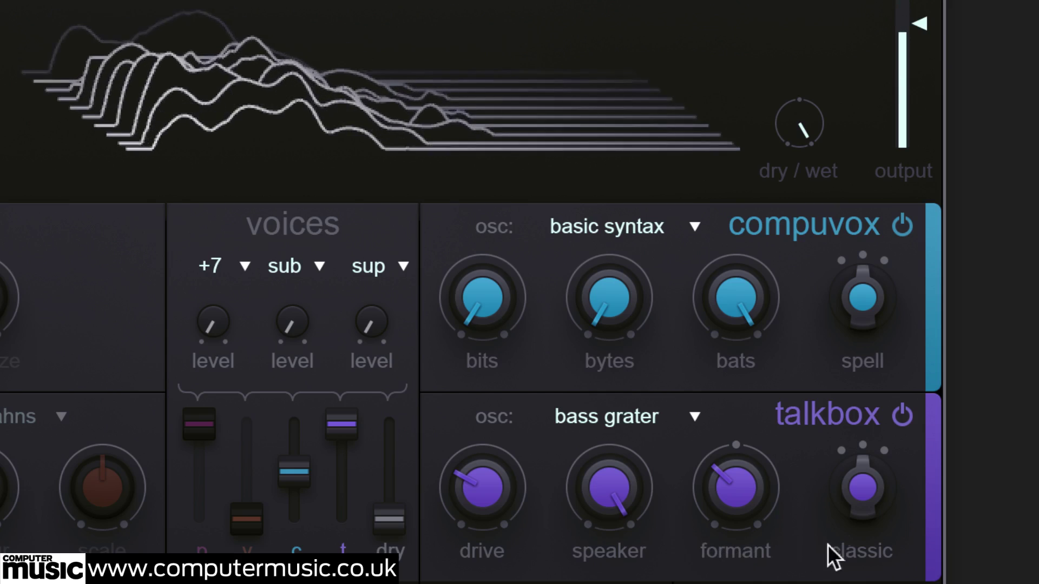
drag(863, 501, 879, 418)
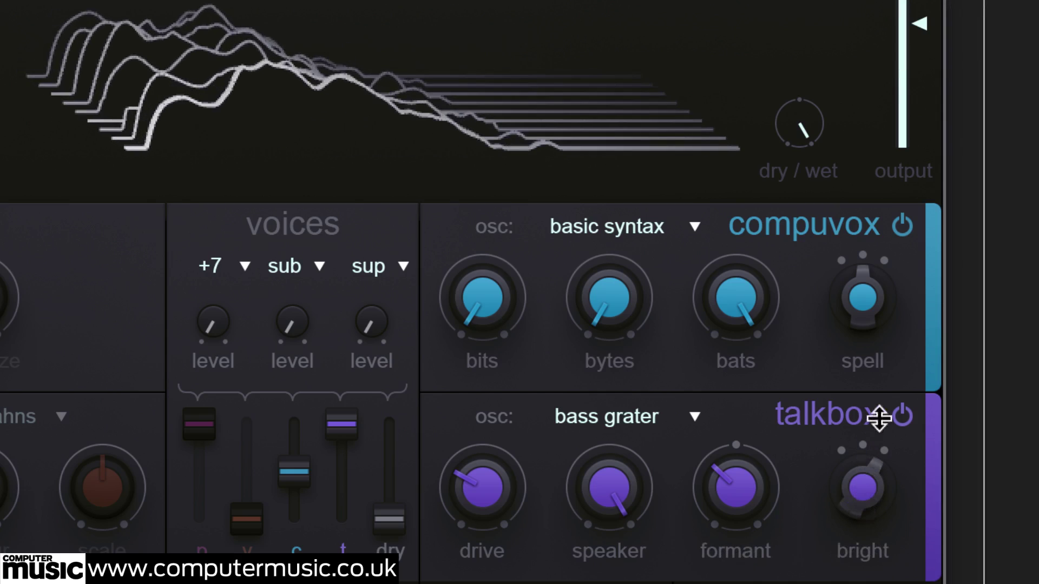
mouse_move(622, 547)
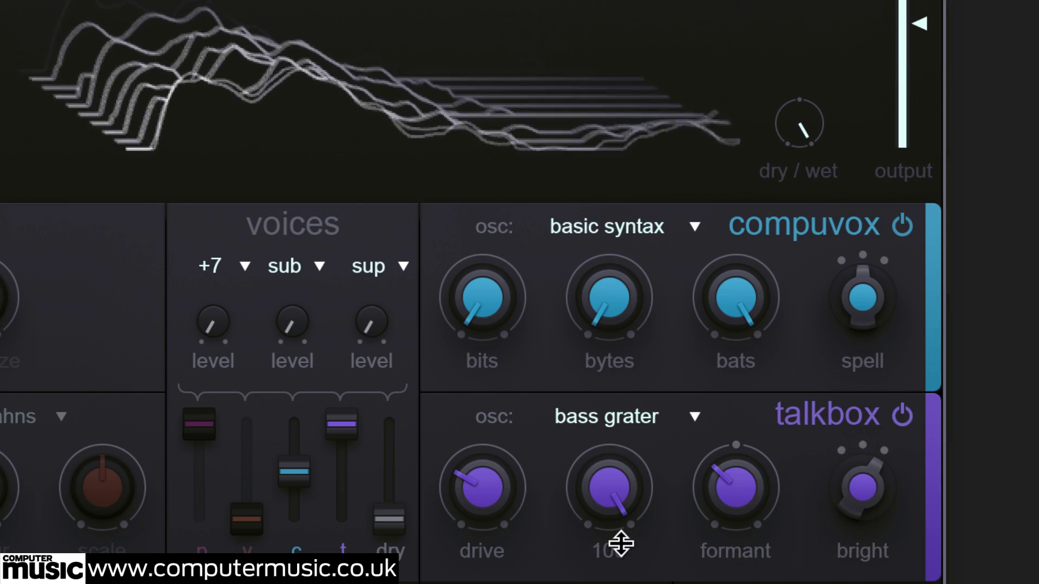
Audition the chipped bits, circuit growl, grungy funk and hollow tube oscillators in the talkbox module.
click(693, 417)
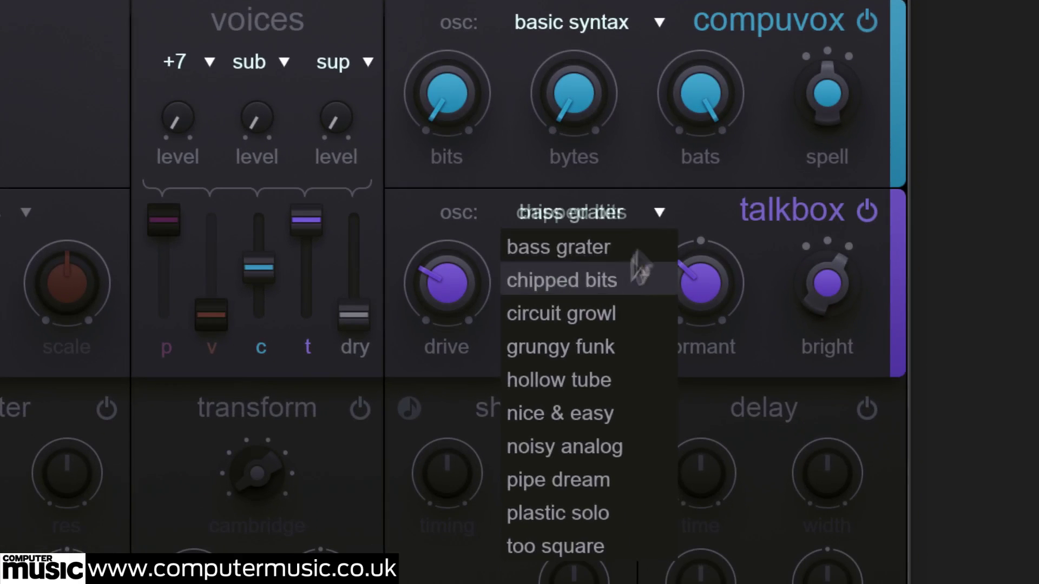
click(639, 276)
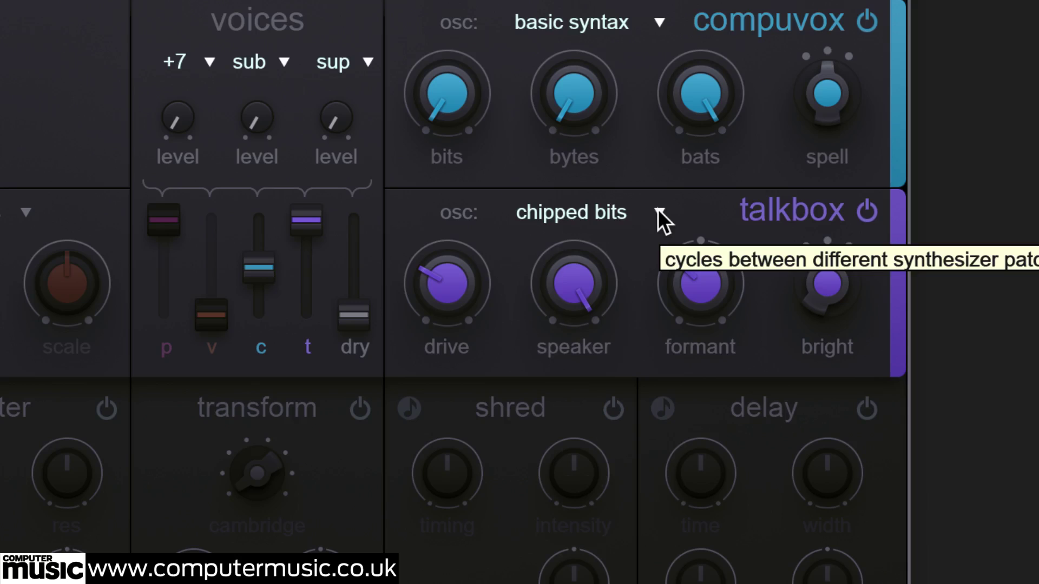
click(658, 210)
click(623, 309)
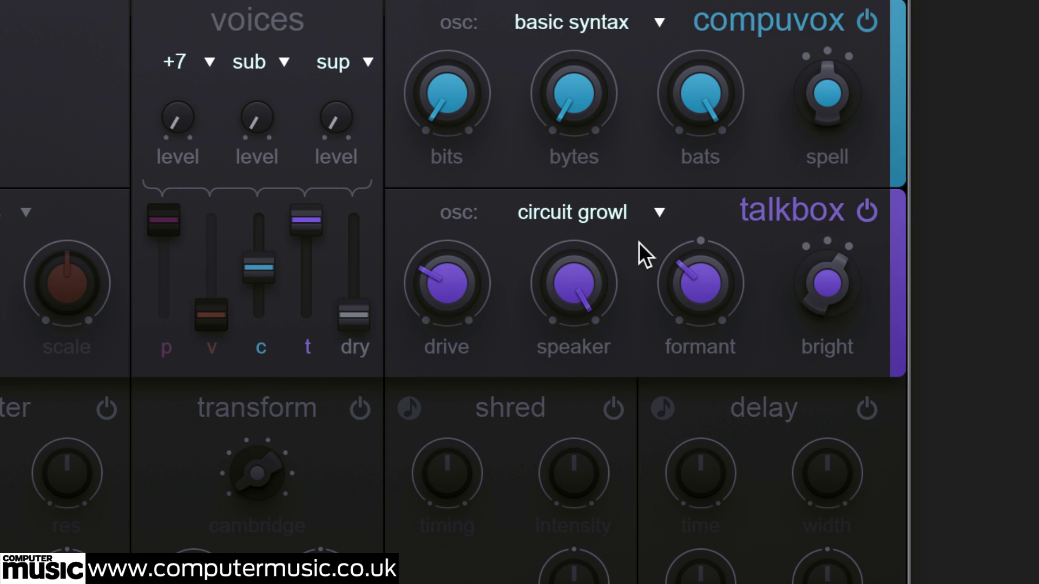
click(659, 213)
click(621, 345)
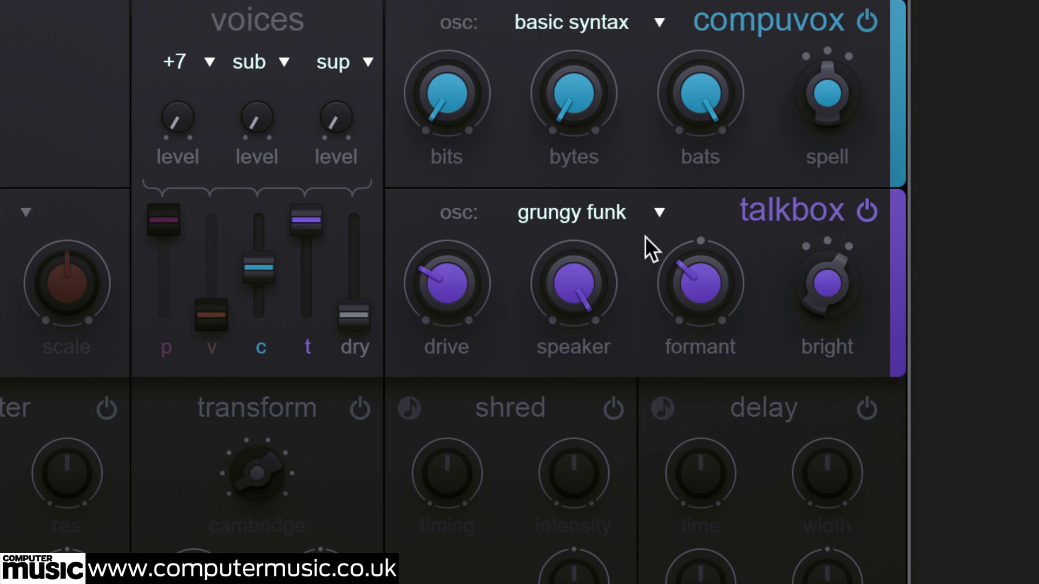
click(660, 211)
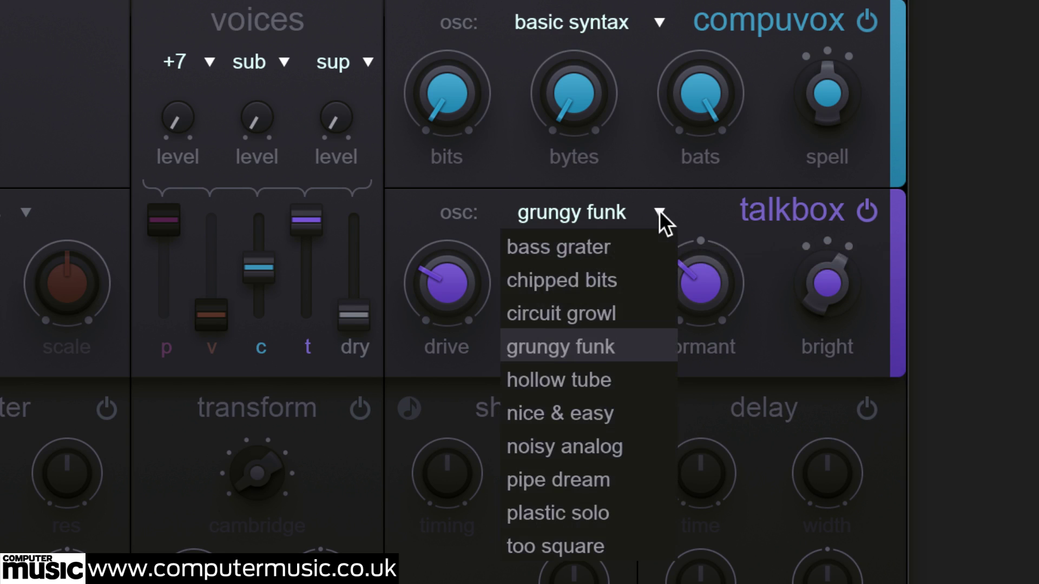
click(622, 380)
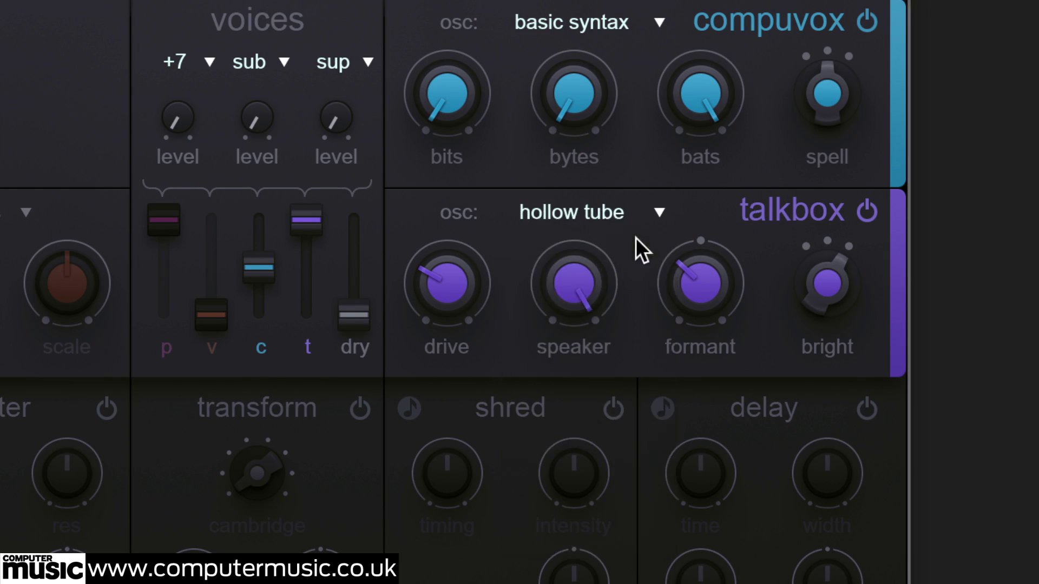
Try the talkbox oscillators nice & easy, noisy analog, pipe dream, plastic solo and too square in turn.
click(658, 212)
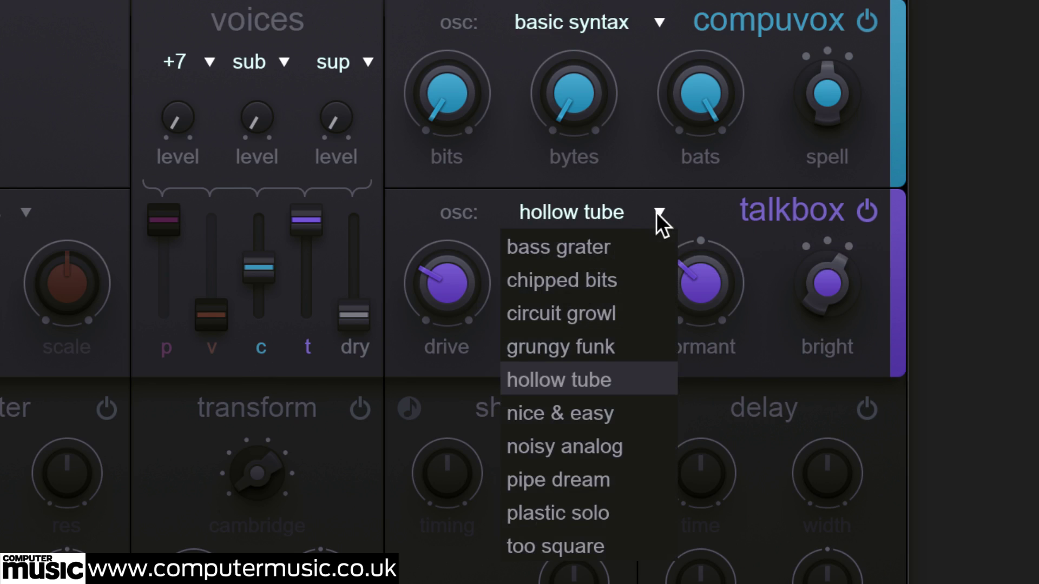
click(619, 420)
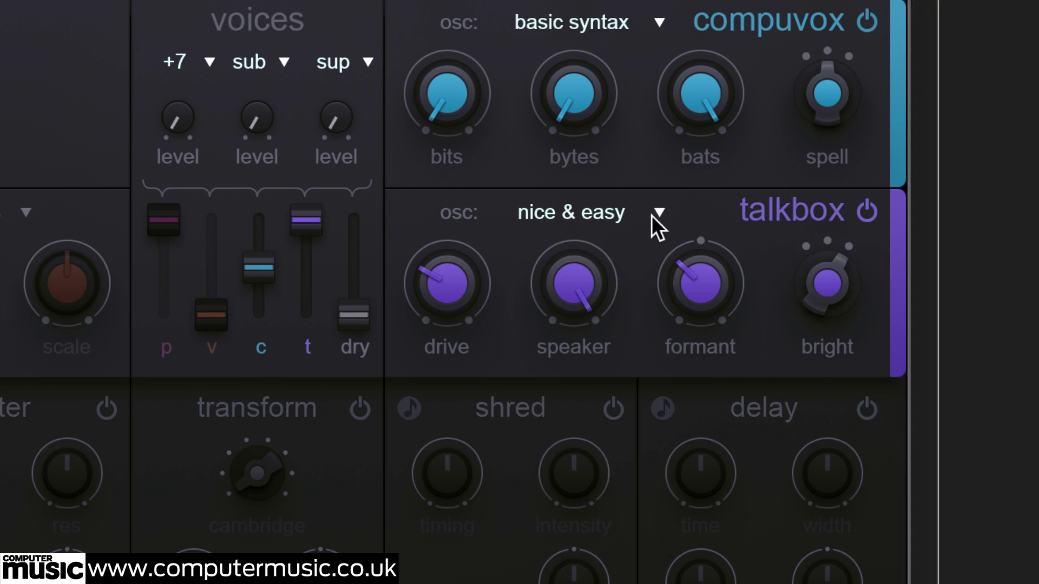
click(652, 215)
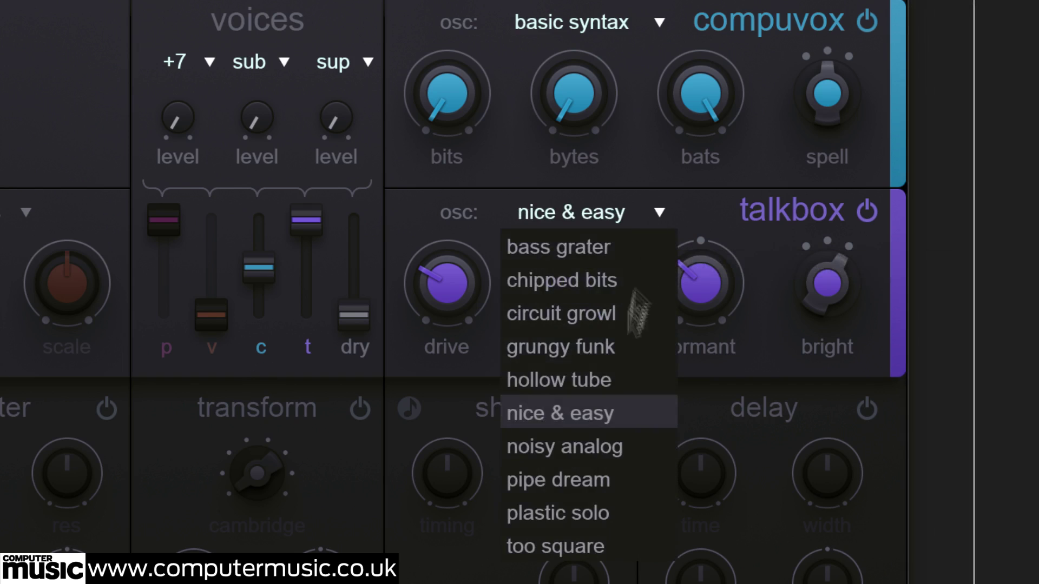
click(629, 453)
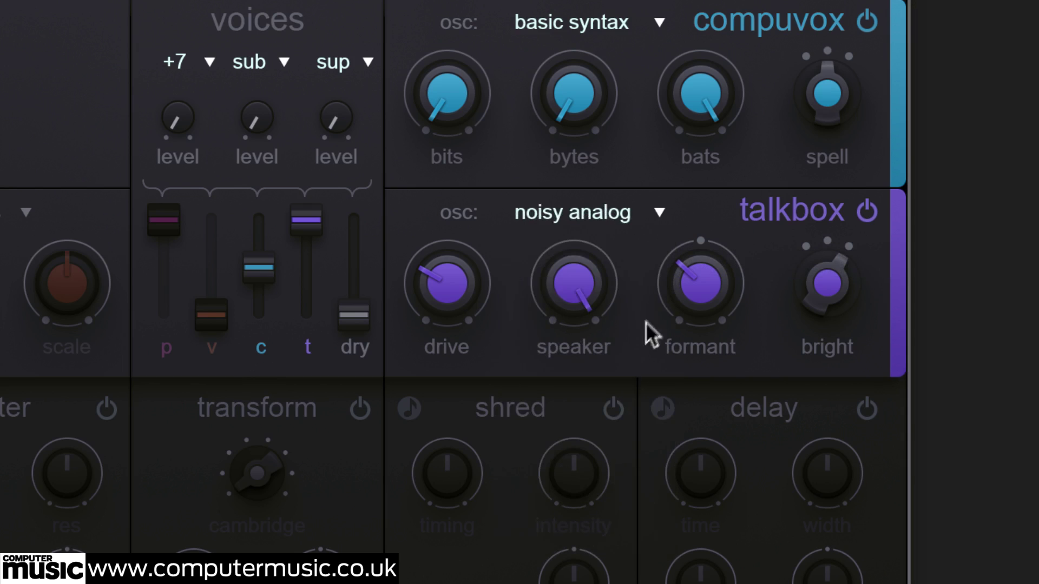
click(647, 213)
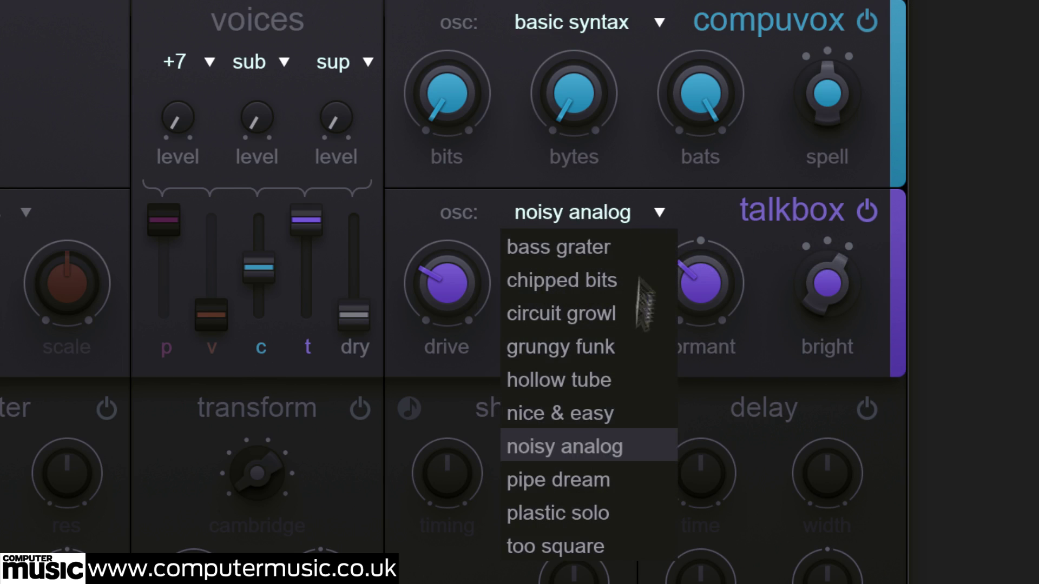
click(626, 482)
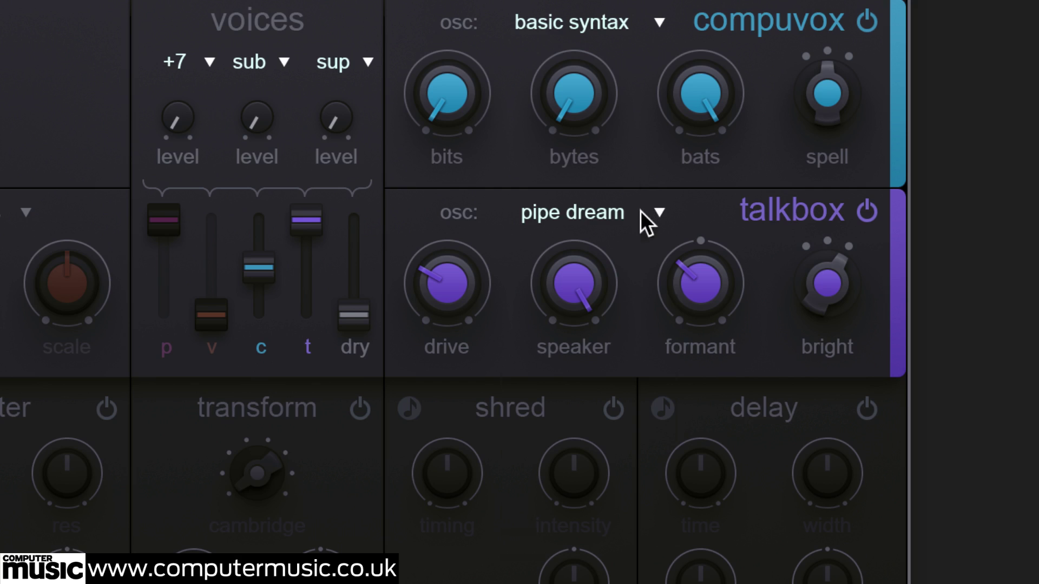
click(640, 211)
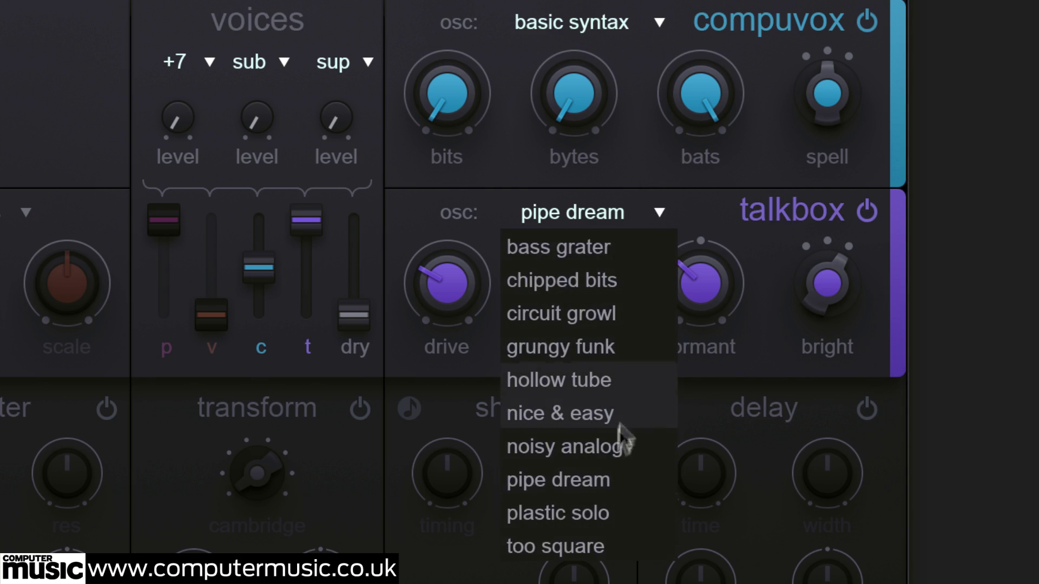
click(612, 504)
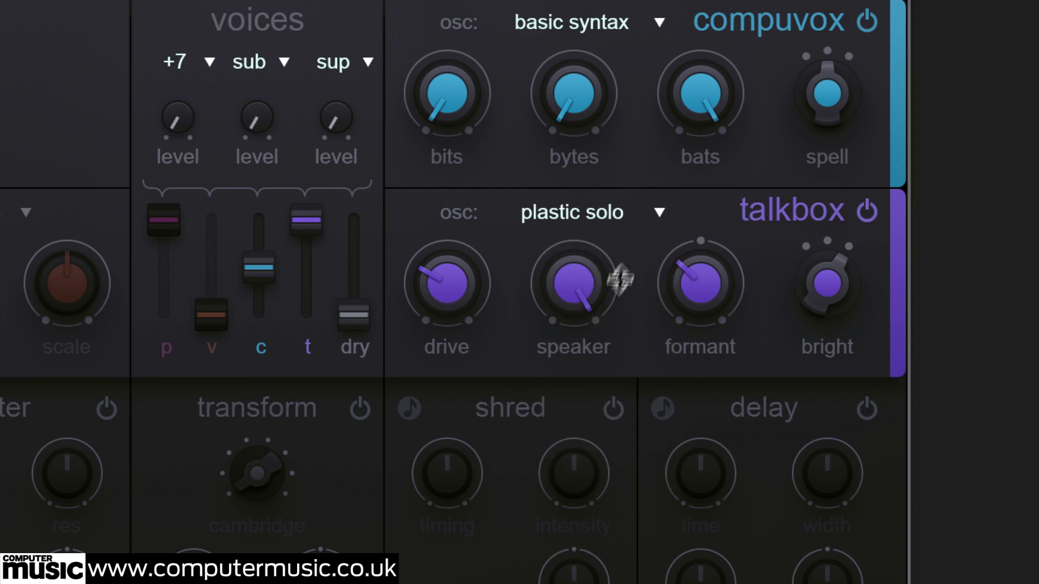
click(645, 209)
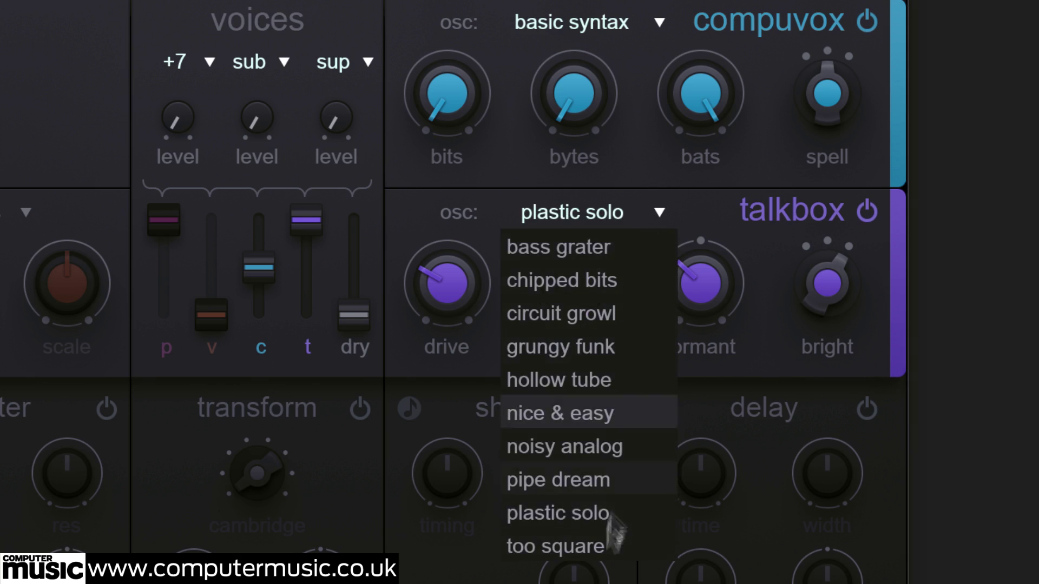
click(604, 551)
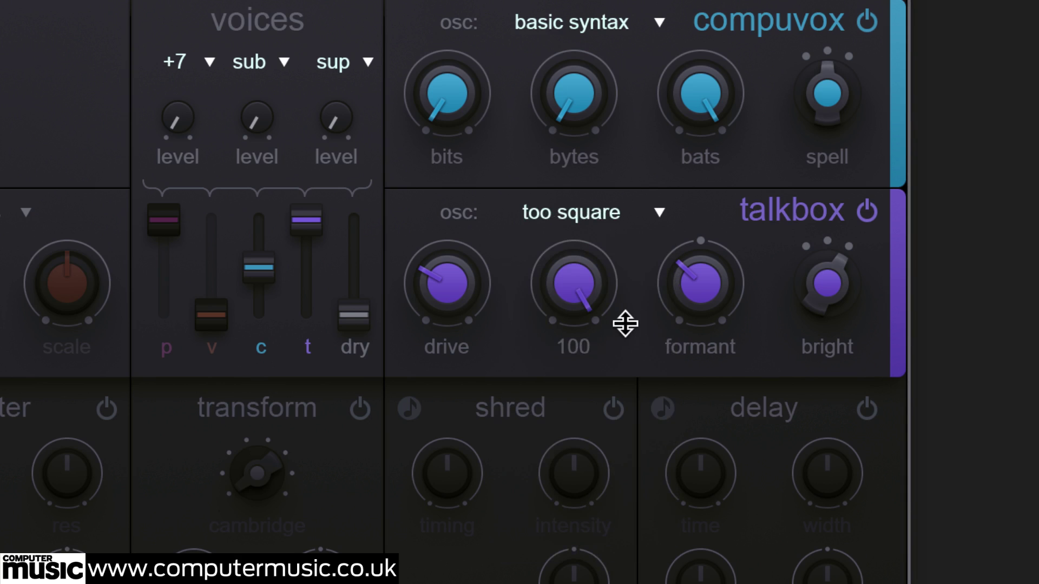
Set the talkbox oscillator to nice & easy.
click(638, 206)
click(613, 414)
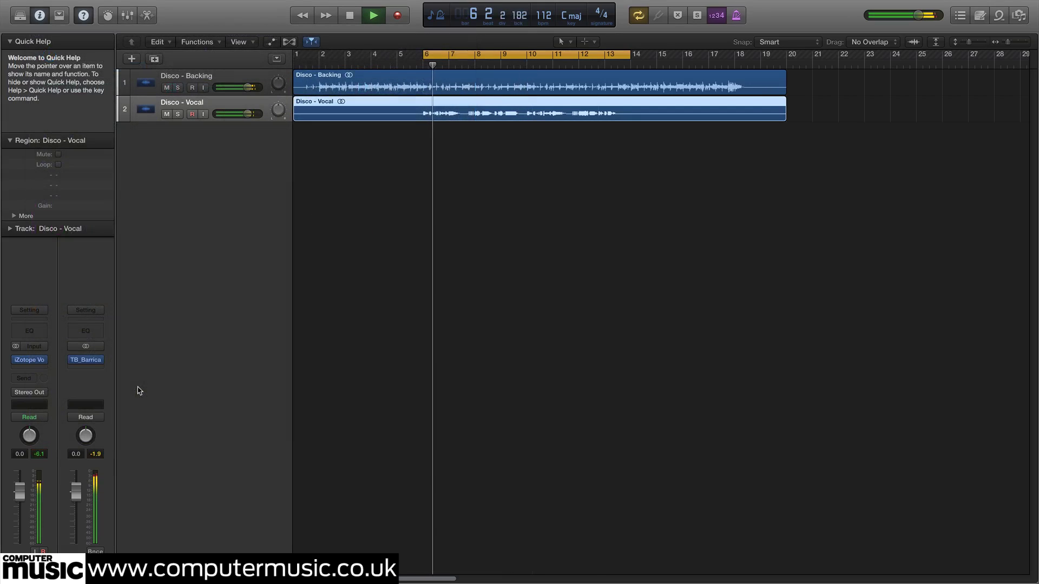
Insert the TAL Chorus LX plugin after VocalSynth on the Disco - Vocal track and slightly adjust its stereo width.
click(33, 360)
mouse_move(43, 501)
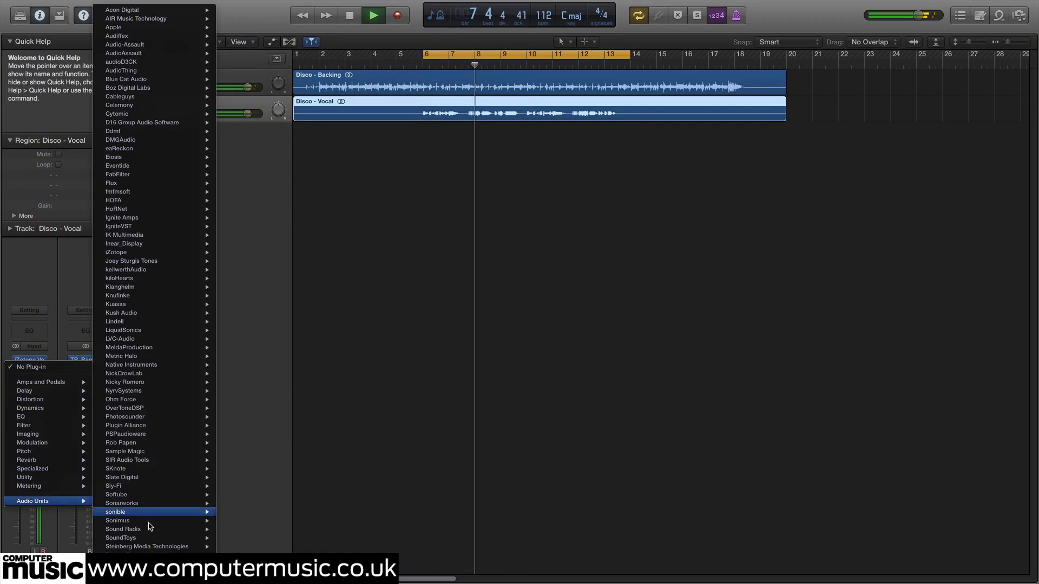
mouse_move(146, 484)
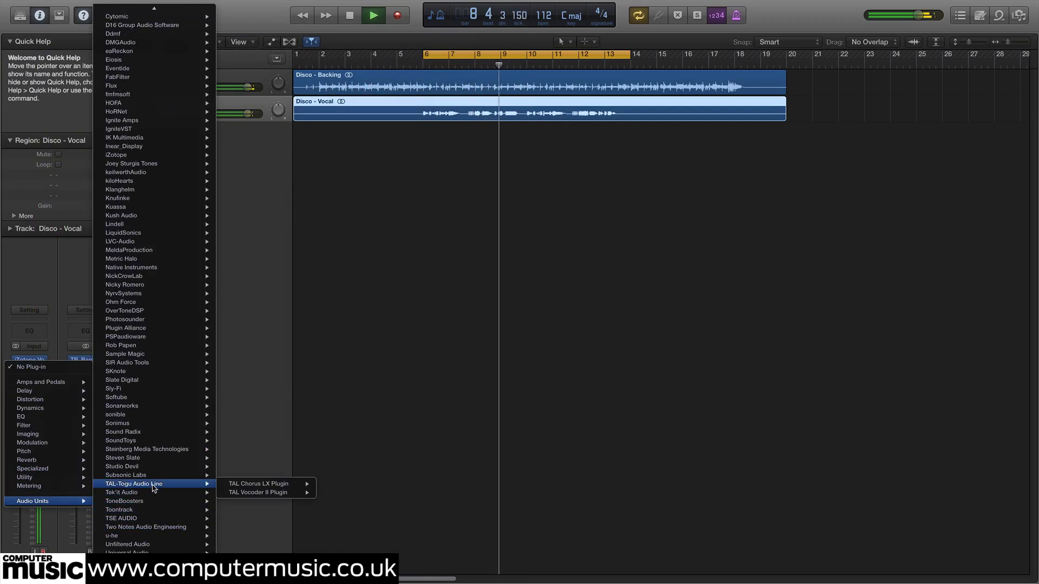
mouse_move(261, 493)
click(337, 484)
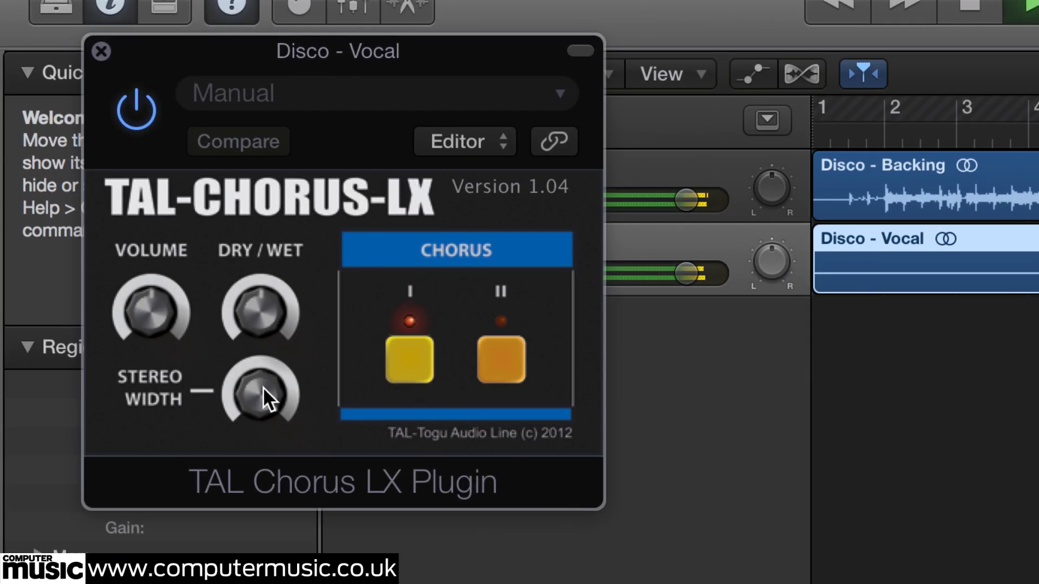
drag(263, 388, 263, 382)
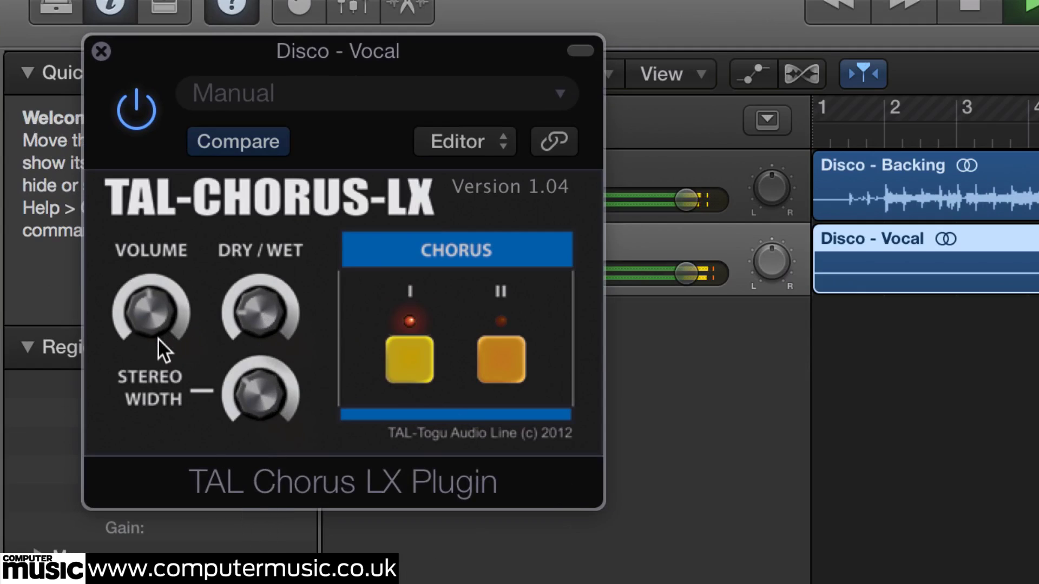
click(103, 53)
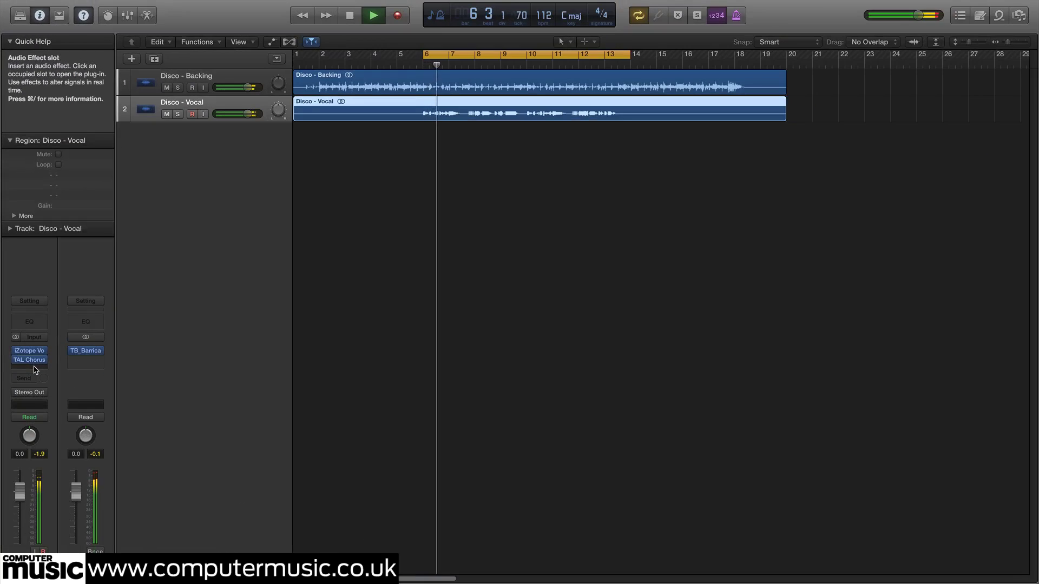
Insert D16 Group's Decimort 2 after the chorus on the Disco - Vocal track.
click(34, 369)
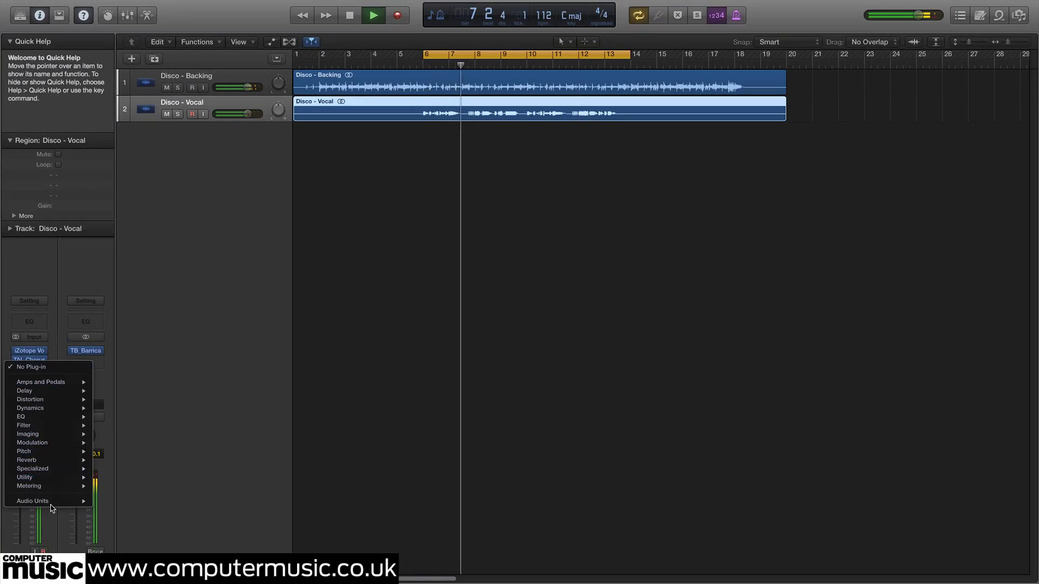
mouse_move(51, 502)
mouse_move(200, 123)
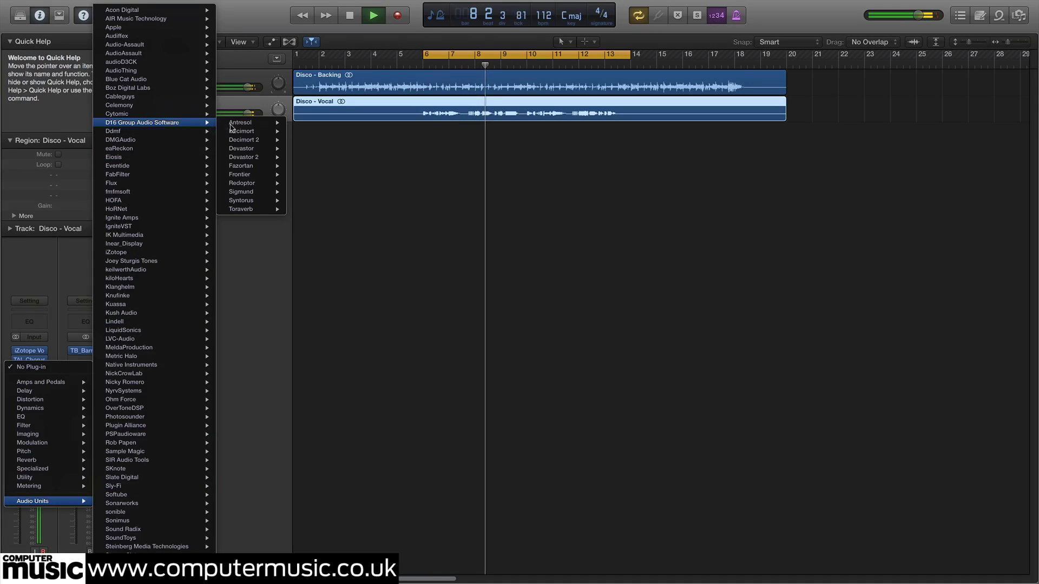
mouse_move(254, 139)
click(301, 143)
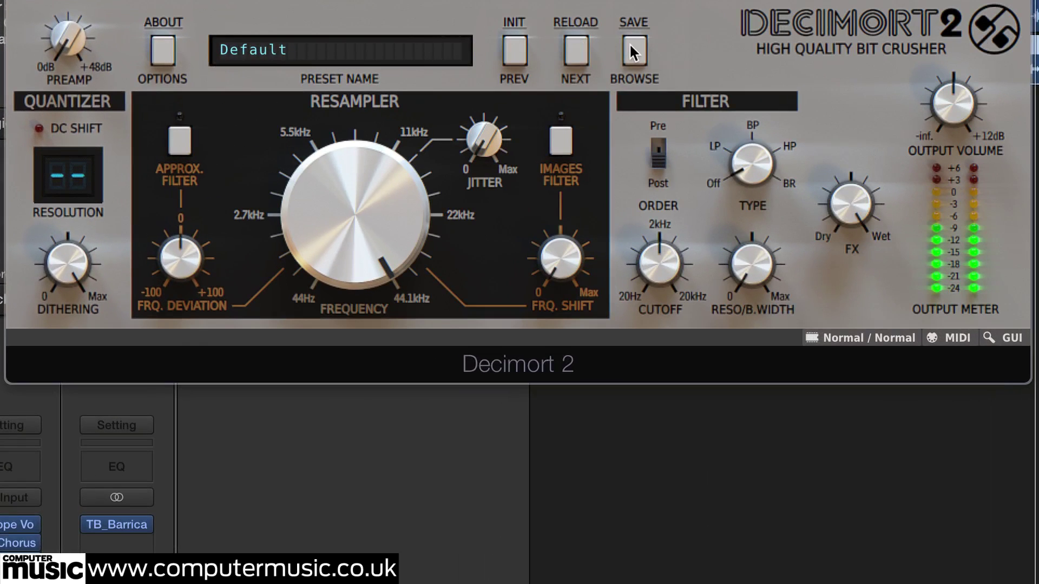
Browse the Decimort 2 presets, filter them to Vintage Sampler: Yes, and load one of the matching presets.
click(344, 103)
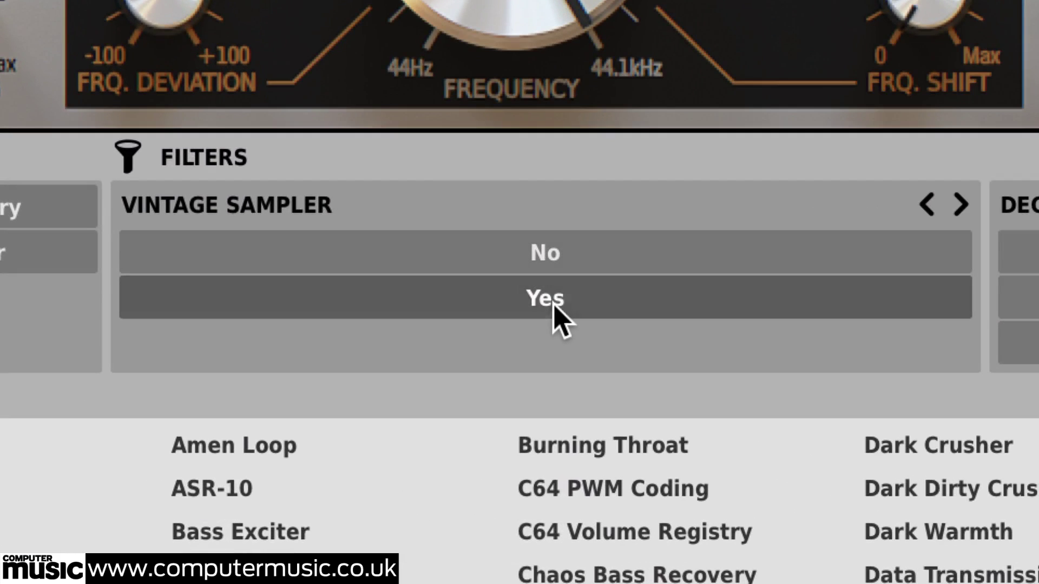
click(378, 414)
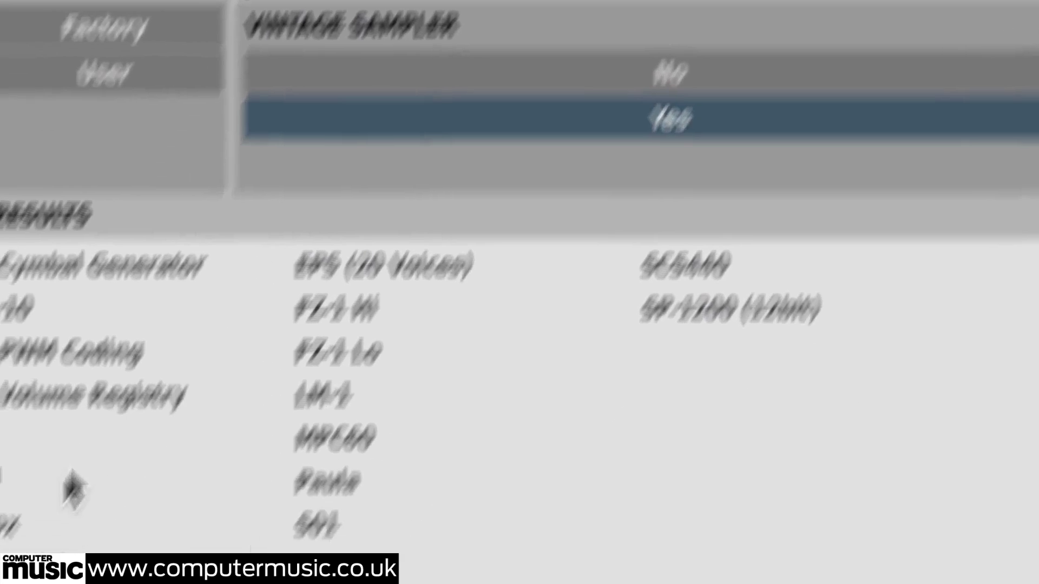
click(19, 490)
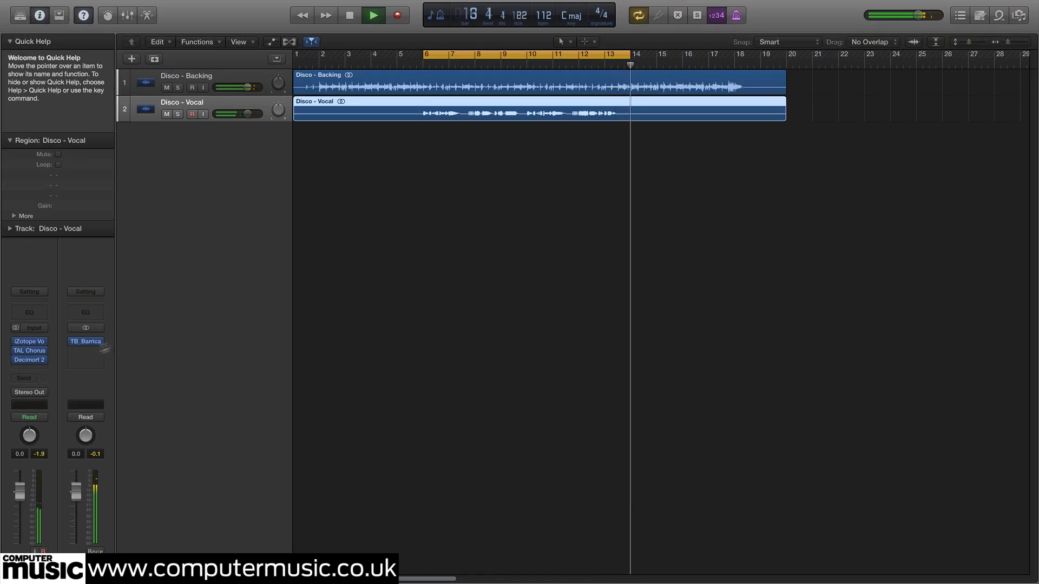
Insert the Acon Digital CM Verb reverb after Decimort 2 on the Disco - Vocal track.
click(30, 369)
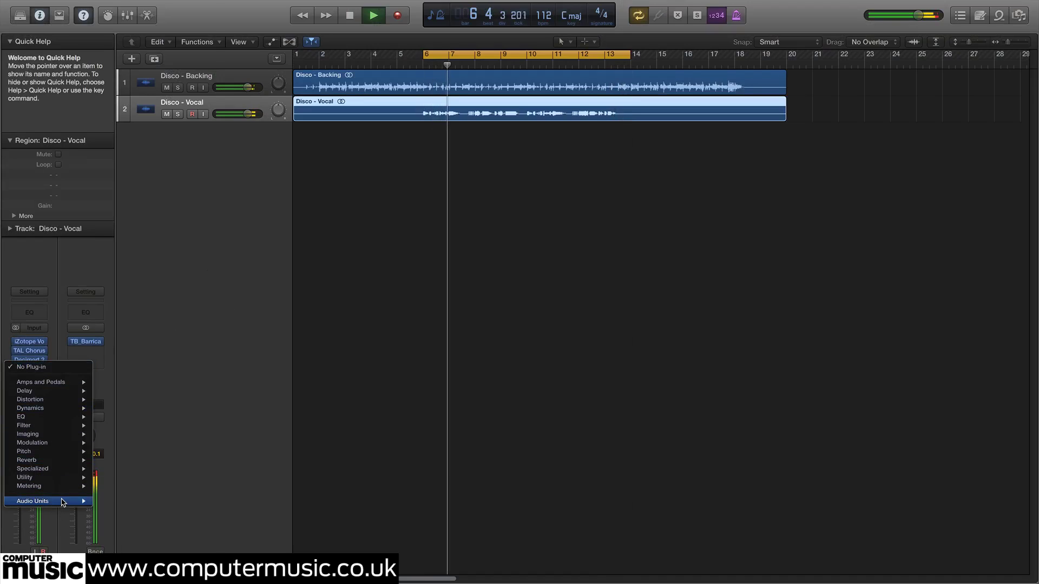
mouse_move(53, 503)
mouse_move(138, 514)
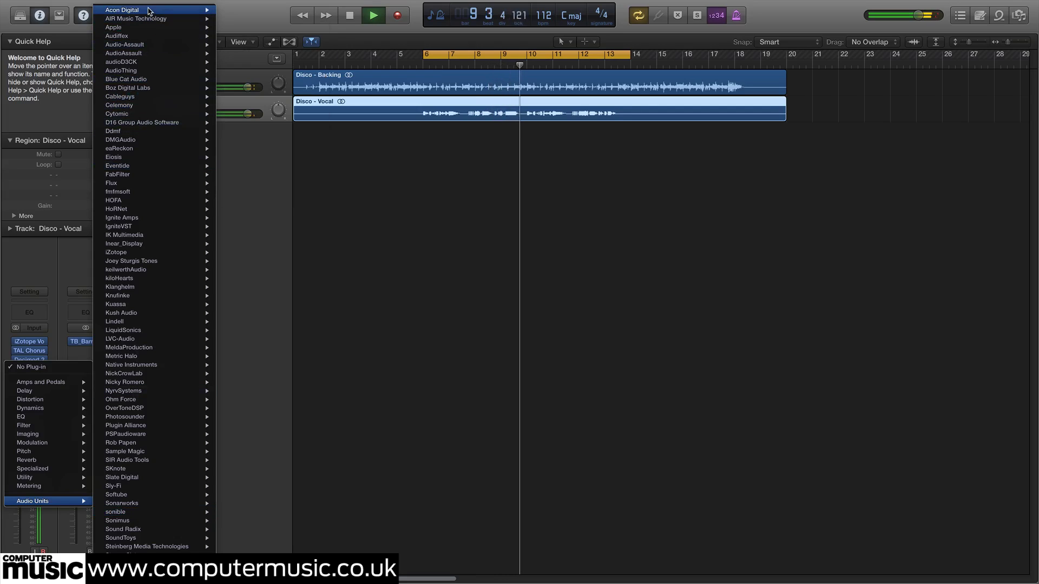
click(259, 202)
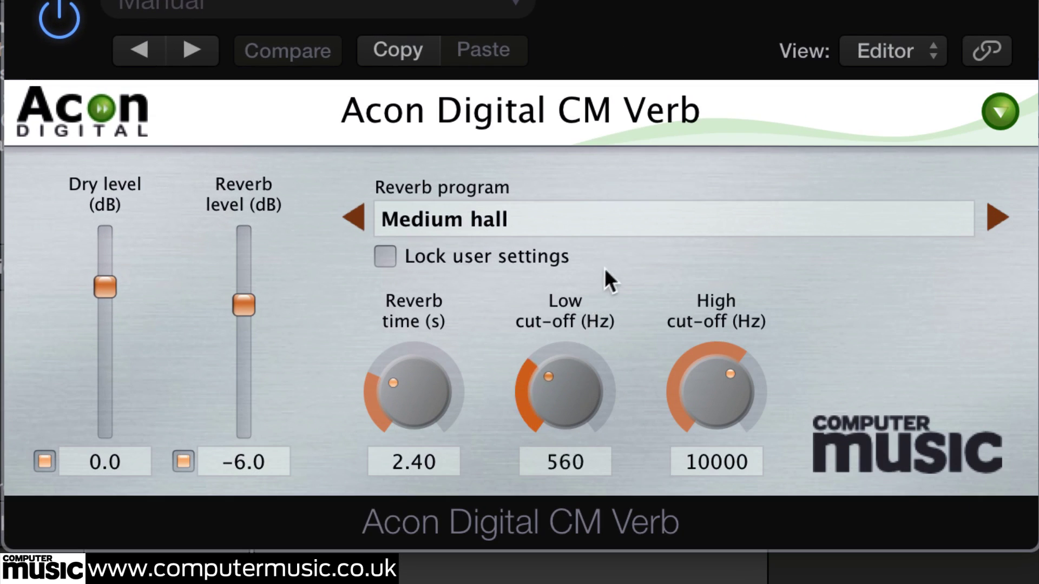
Set CM Verb's low cut-off to 615 Hz, high cut-off to 5462 Hz, reverb time to 0.48 s and reverb level to -3.5 dB.
drag(605, 267, 607, 262)
drag(712, 396, 700, 468)
drag(411, 394, 404, 464)
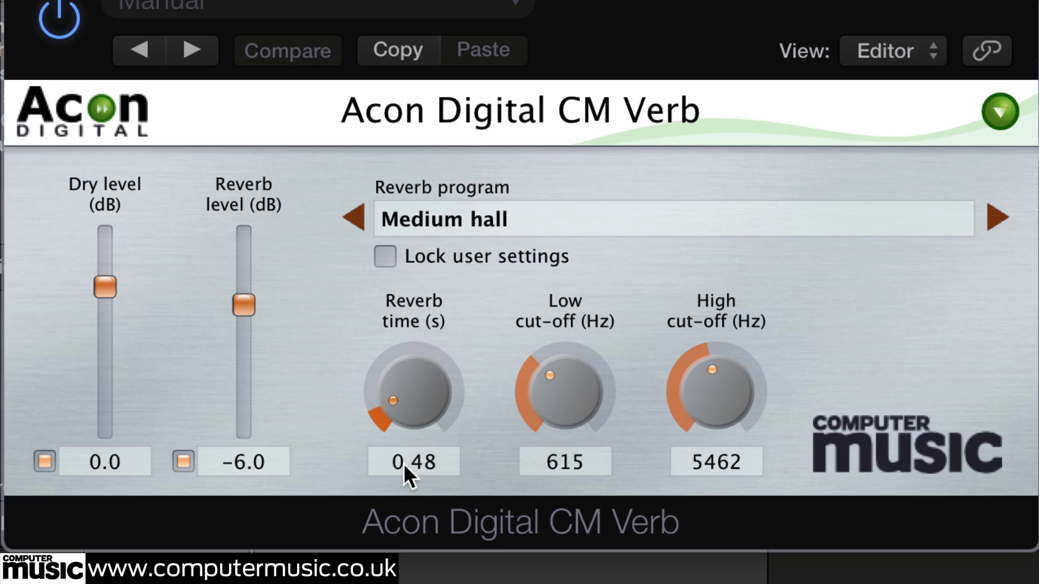
drag(243, 306, 244, 297)
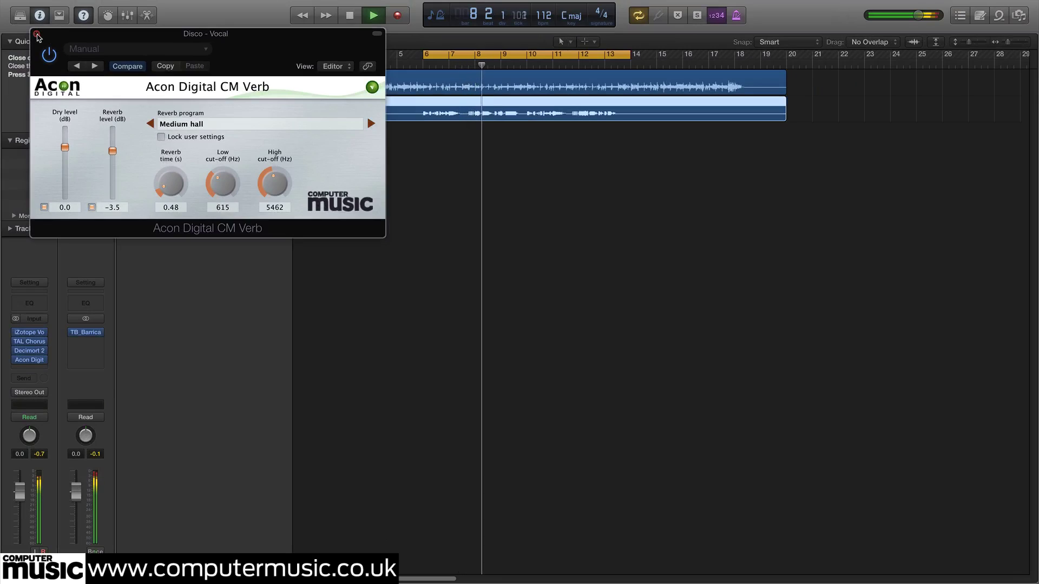
click(37, 35)
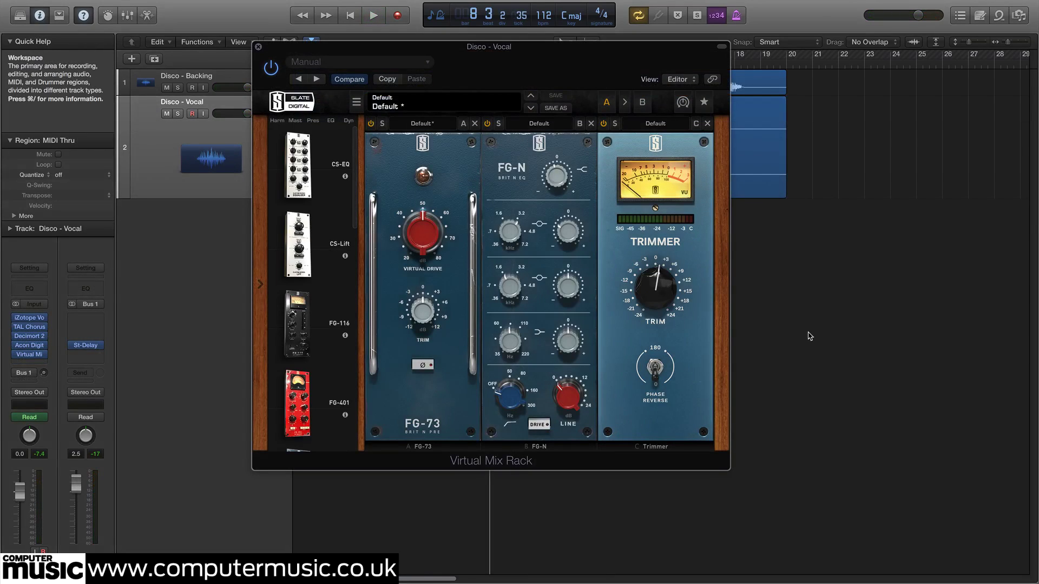
Start playback to hear the vocal processed through the Virtual Mix Rack.
key(space)
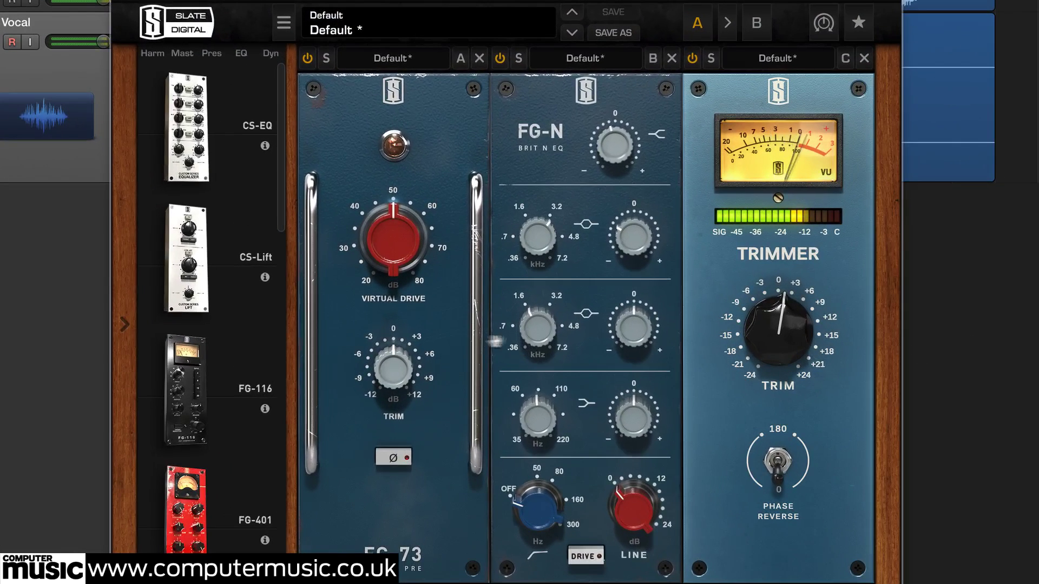
Set the FG-73 Virtual Drive to 50.4 dB and adjust the FG-N's high-shelf gain.
mouse_move(409, 256)
mouse_down()
mouse_move(415, 222)
mouse_move(420, 265)
mouse_up()
alt+click(420, 265)
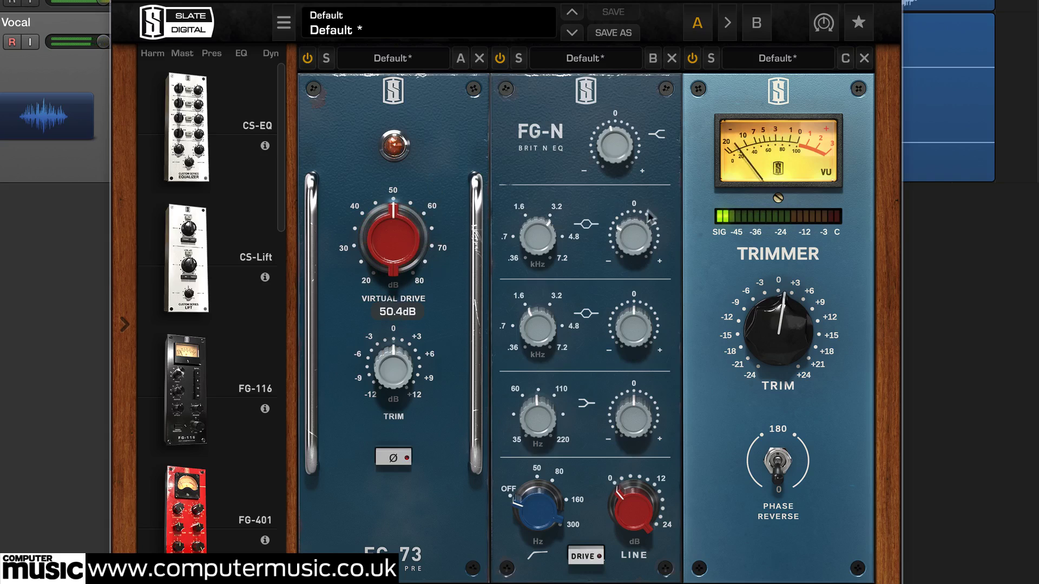
alt+click(629, 148)
drag(629, 149, 627, 159)
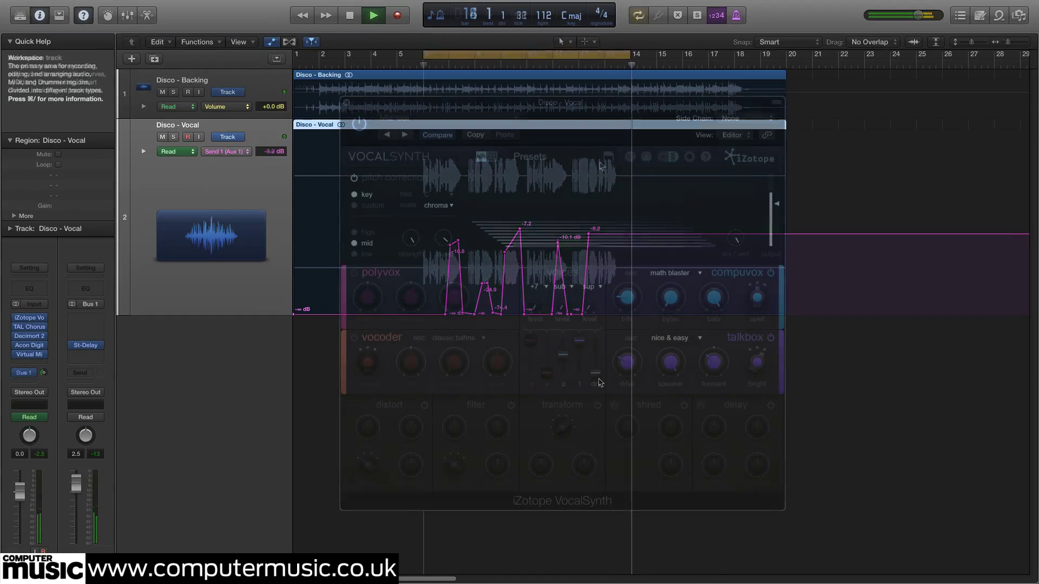
Switch VocalSynth's Talkbox oscillator to grungy funk and raise the Talkbox formant to about 4.
click(671, 337)
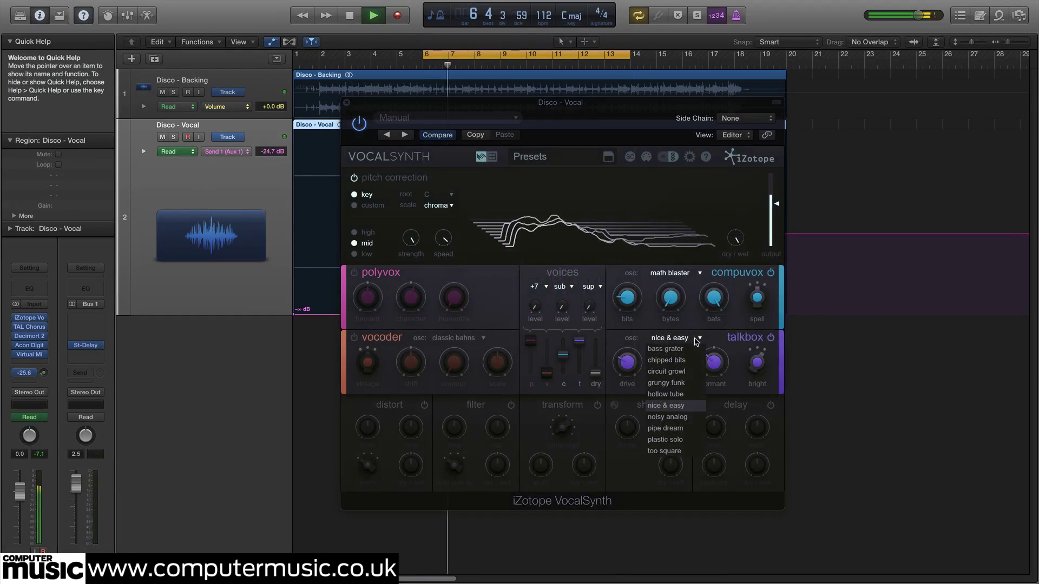
click(683, 383)
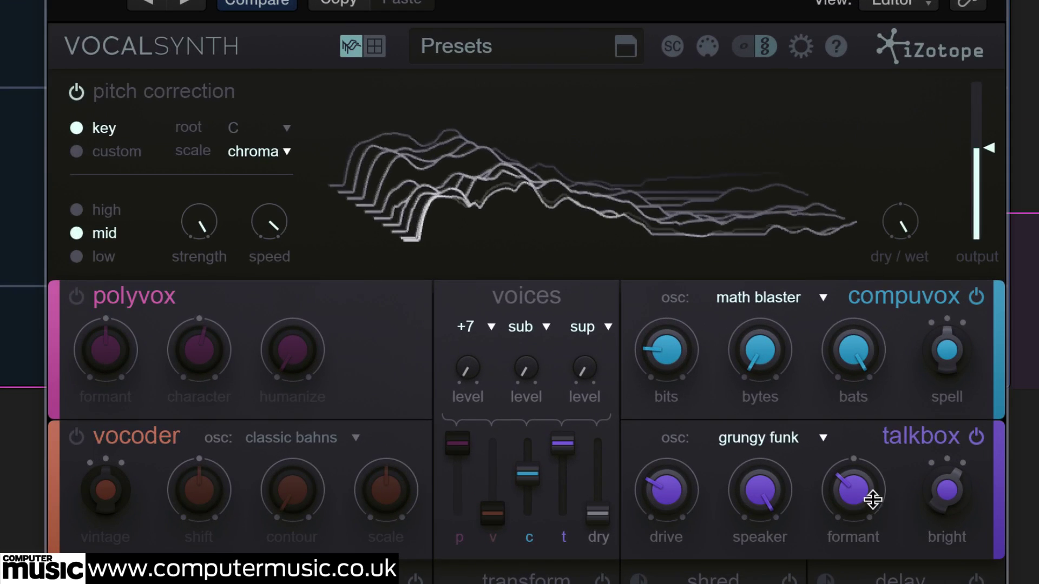
drag(872, 500, 883, 454)
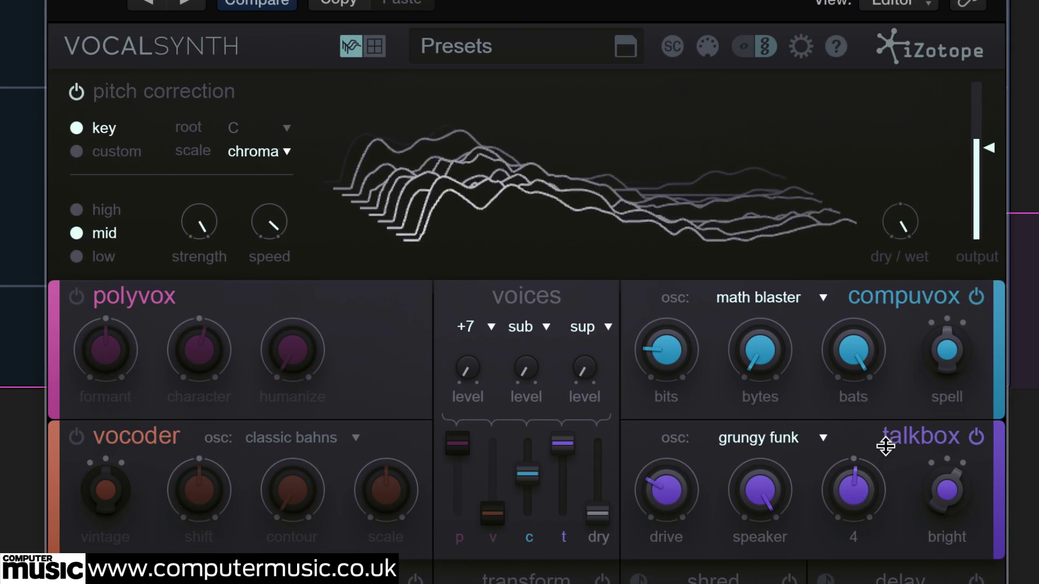
Audition the Talkbox's too square oscillator, switch it to noisy analog and lower the formant to -40.
click(822, 440)
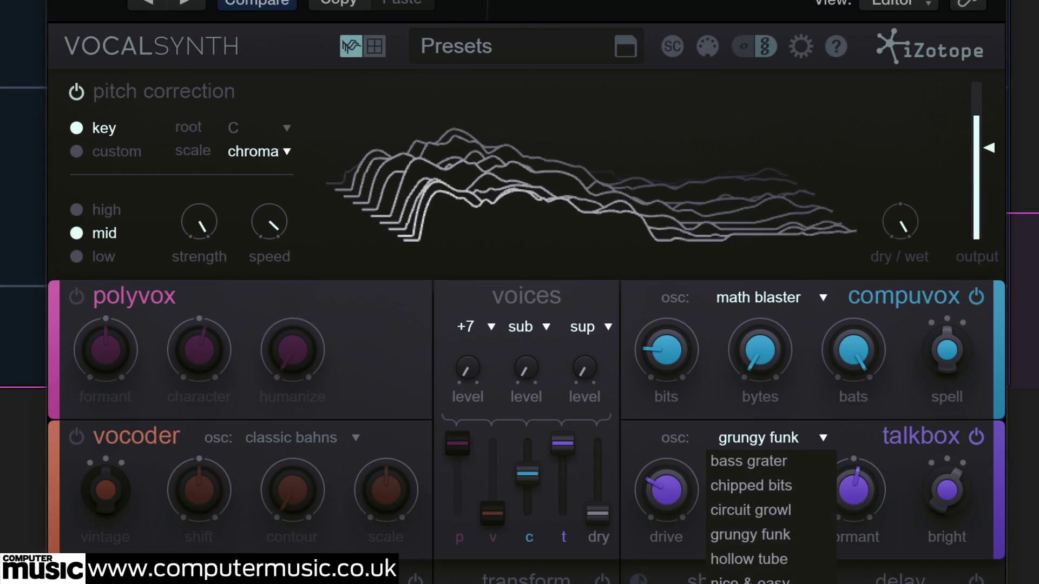
click(758, 583)
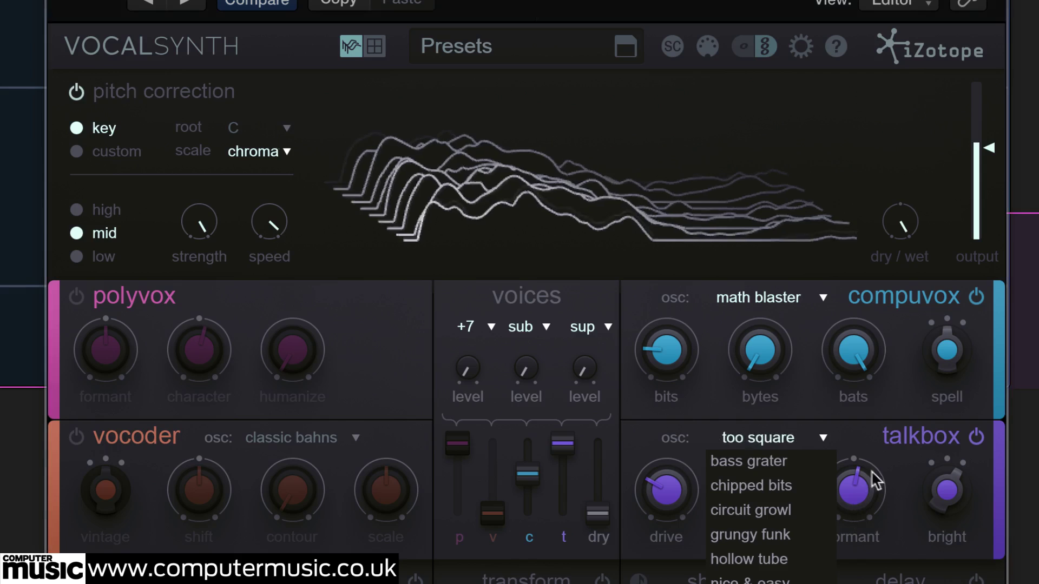
click(823, 439)
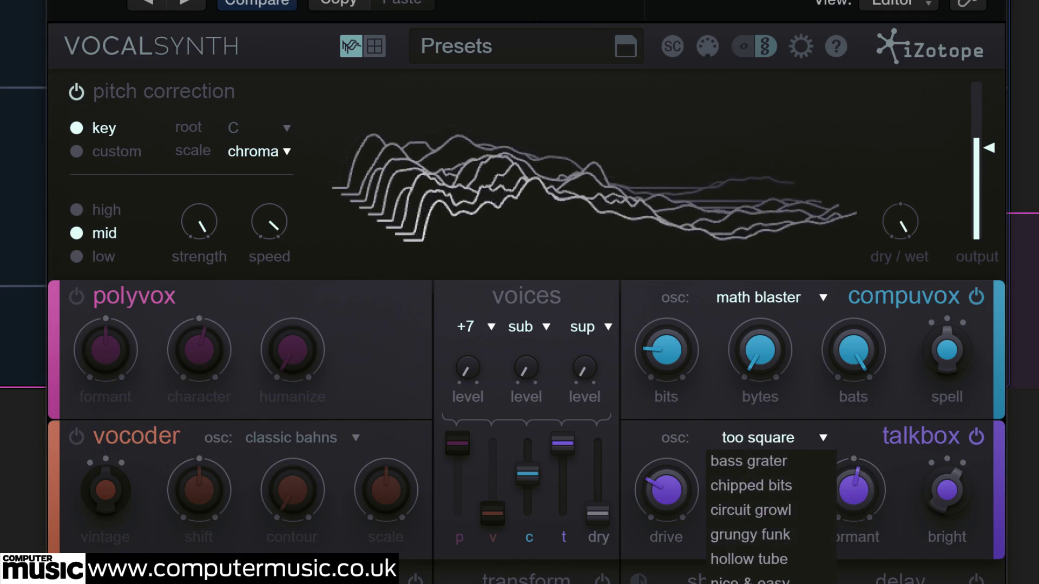
click(758, 583)
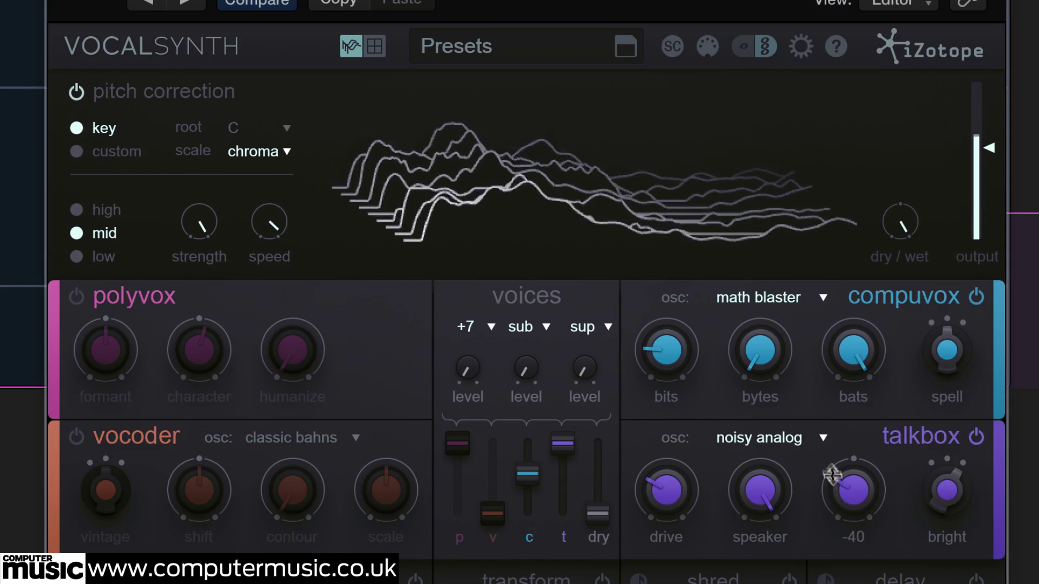
Audition the circuit growl and bass grater oscillators in the Talkbox module.
click(823, 439)
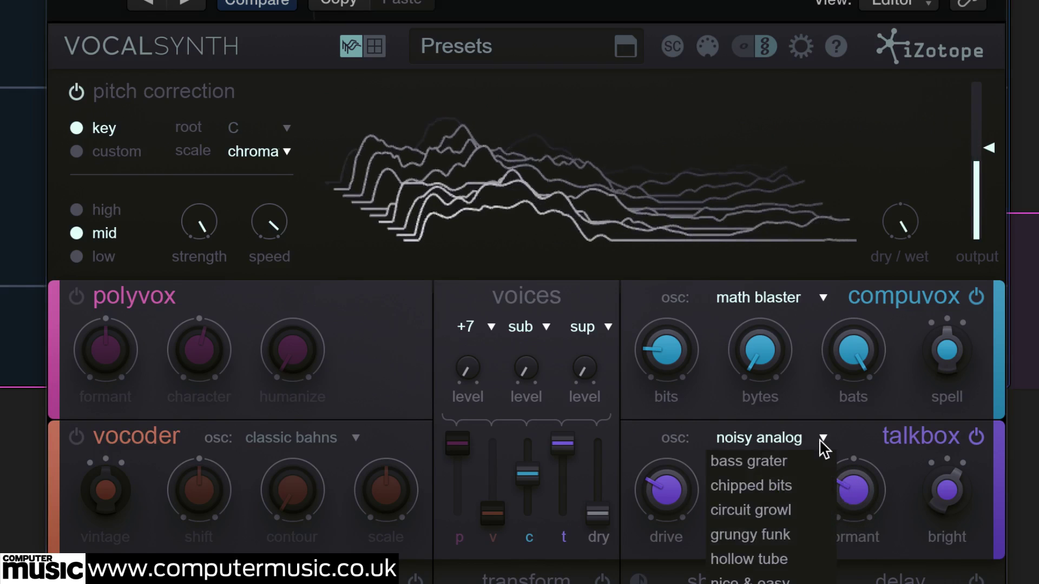
click(793, 506)
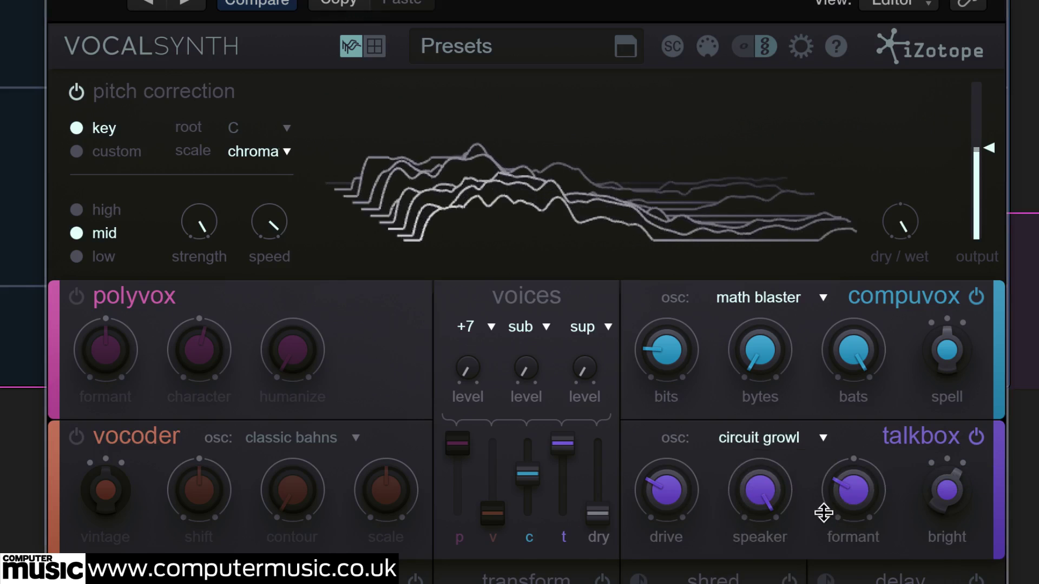
click(824, 439)
click(803, 463)
mouse_move(866, 496)
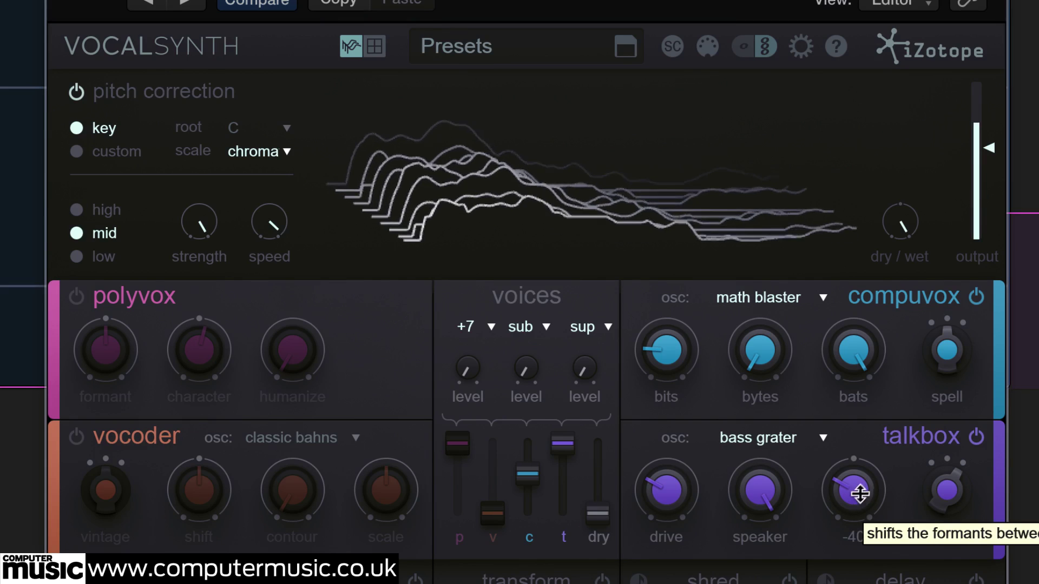
Lower Compuvox's bits and set its bats to 30, with the Compuvox voice fader raised above the Talkbox fader.
drag(837, 357, 823, 549)
drag(541, 476, 568, 477)
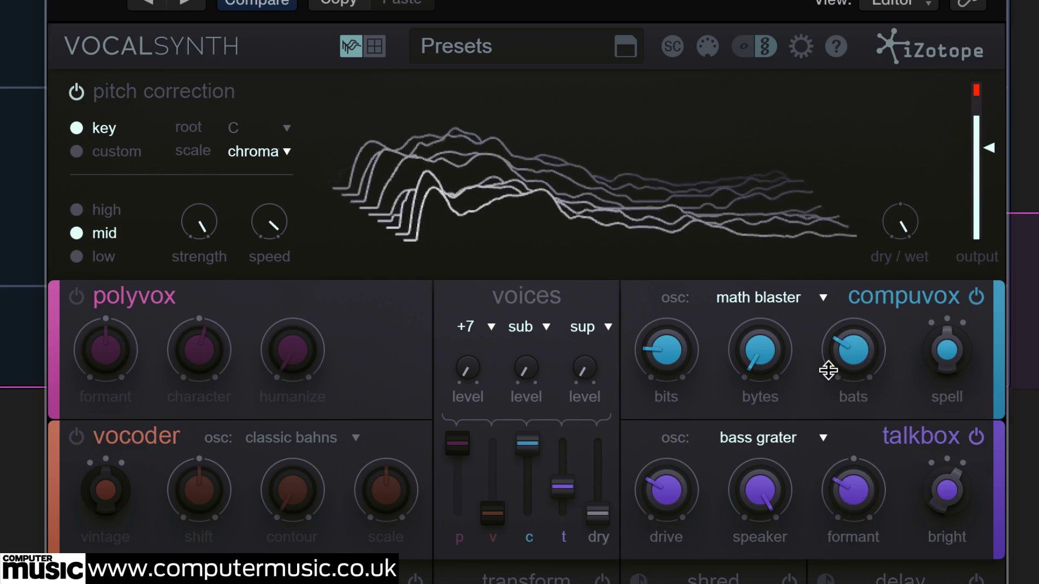
mouse_move(649, 357)
drag(649, 356, 652, 376)
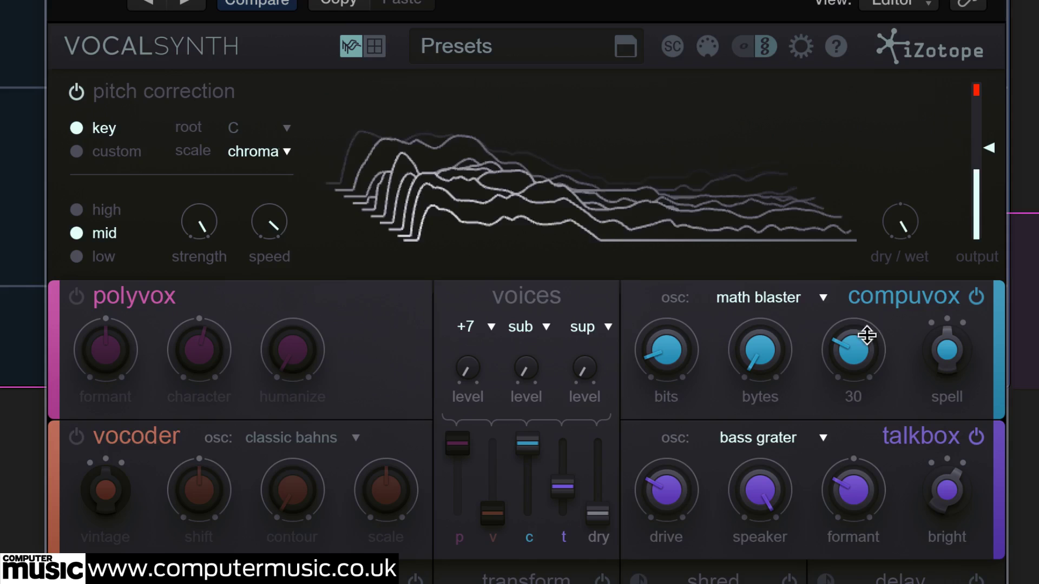
Switch the Compuvox oscillator to basic syntax and raise the Talkbox voice fader slightly.
click(813, 295)
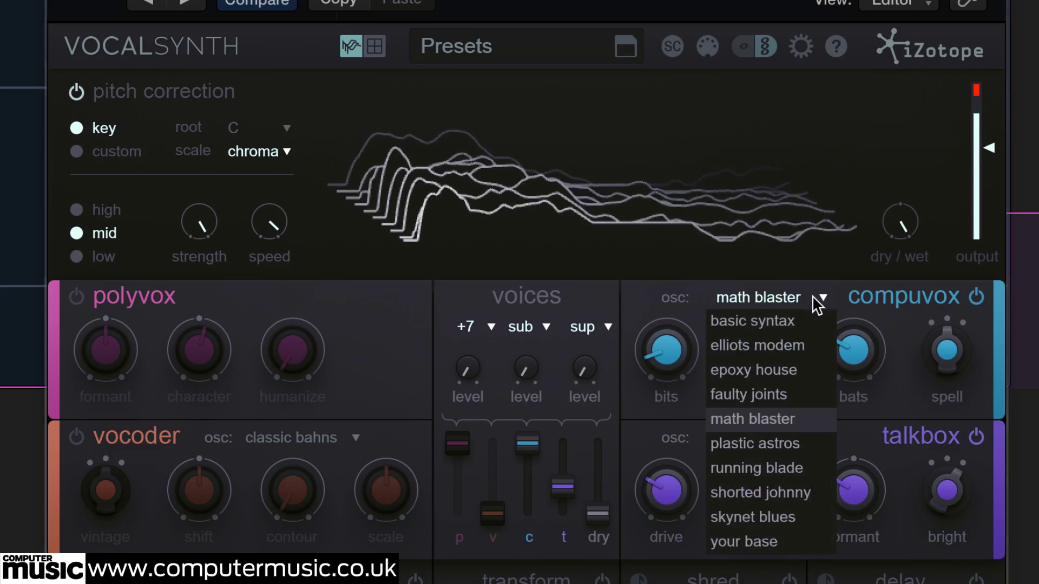
click(793, 319)
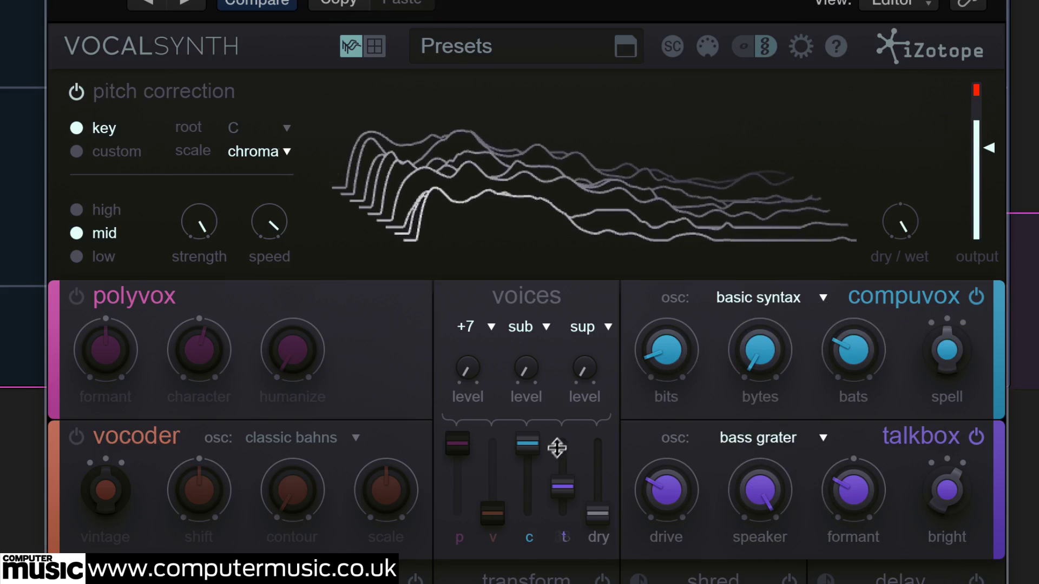
drag(564, 488, 564, 457)
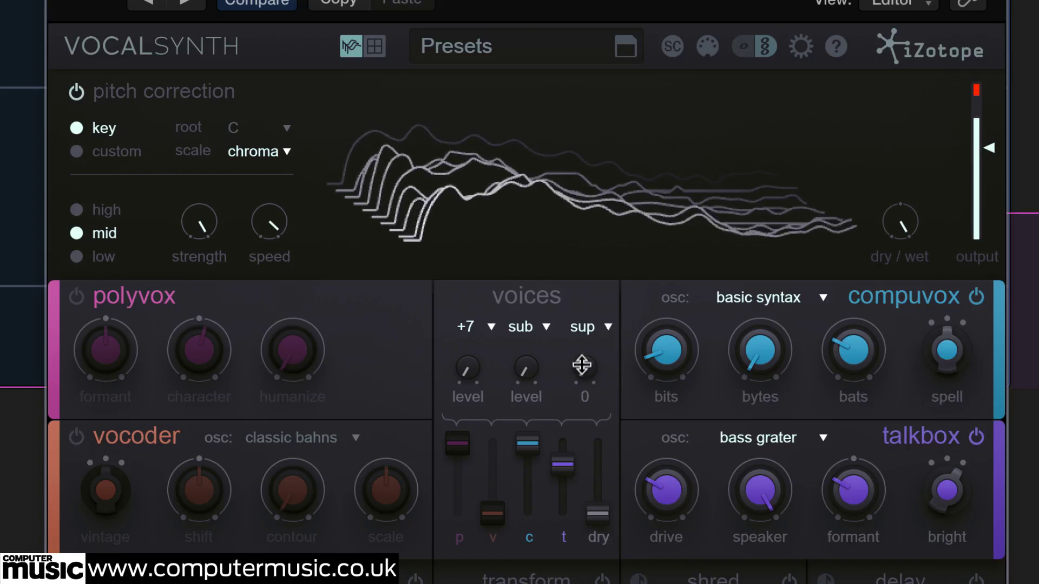
drag(583, 365, 593, 357)
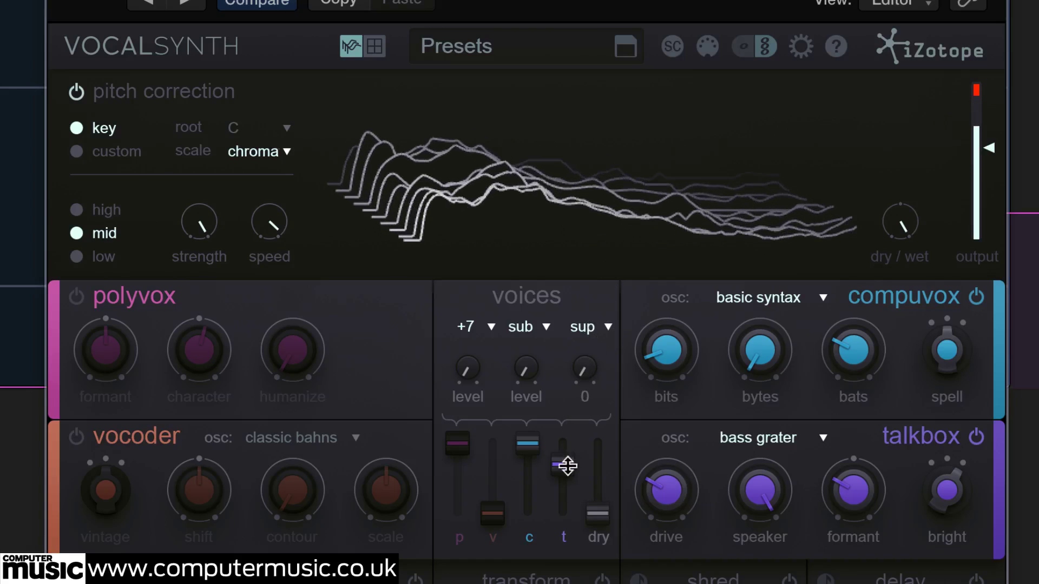
With the scale set to C minor, change the first auto-voice to 6th and audition it at level 96 before resetting it to 0.
click(491, 327)
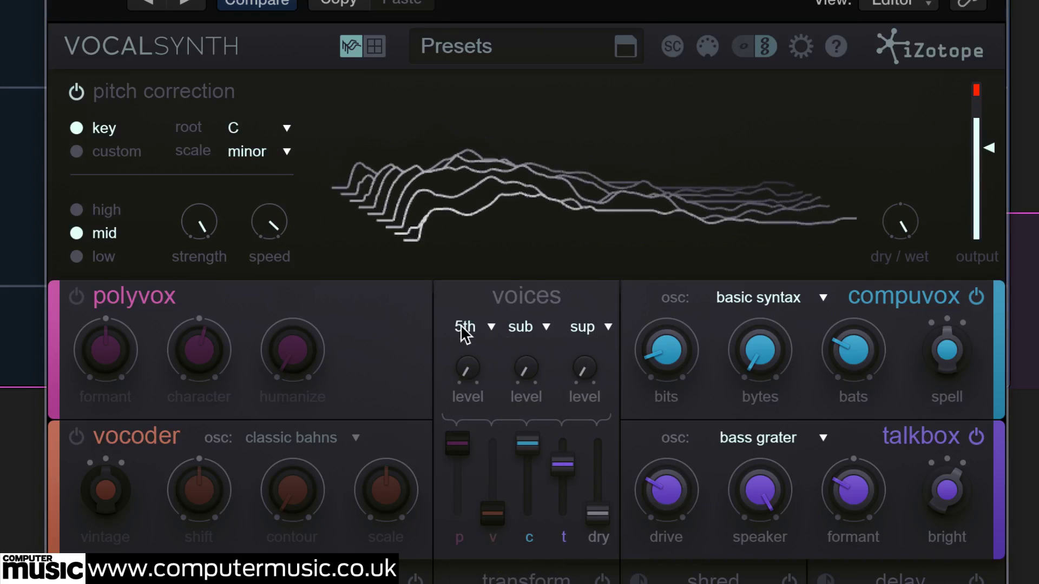
click(465, 327)
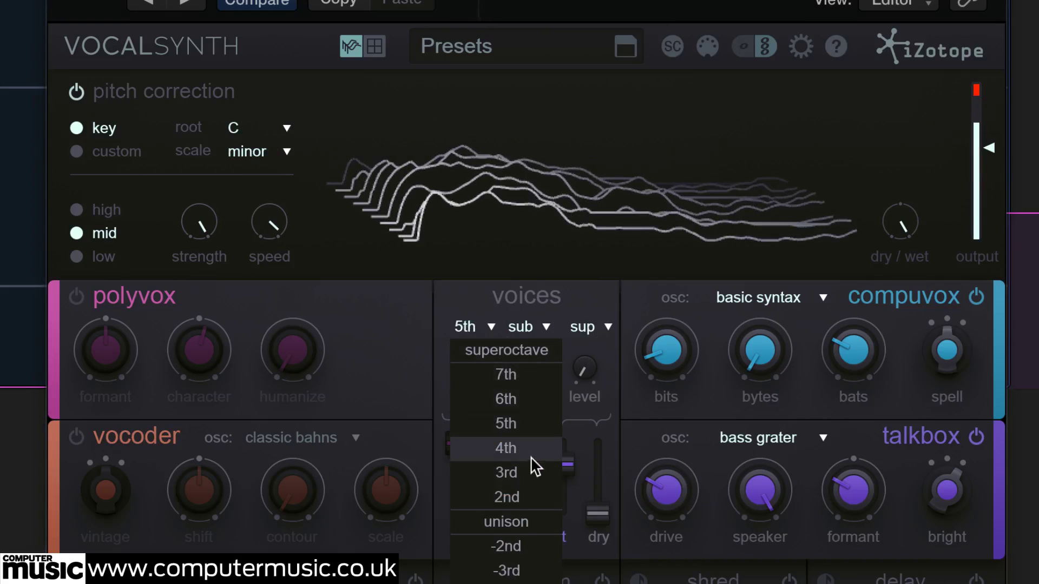
click(504, 399)
drag(469, 379, 529, 78)
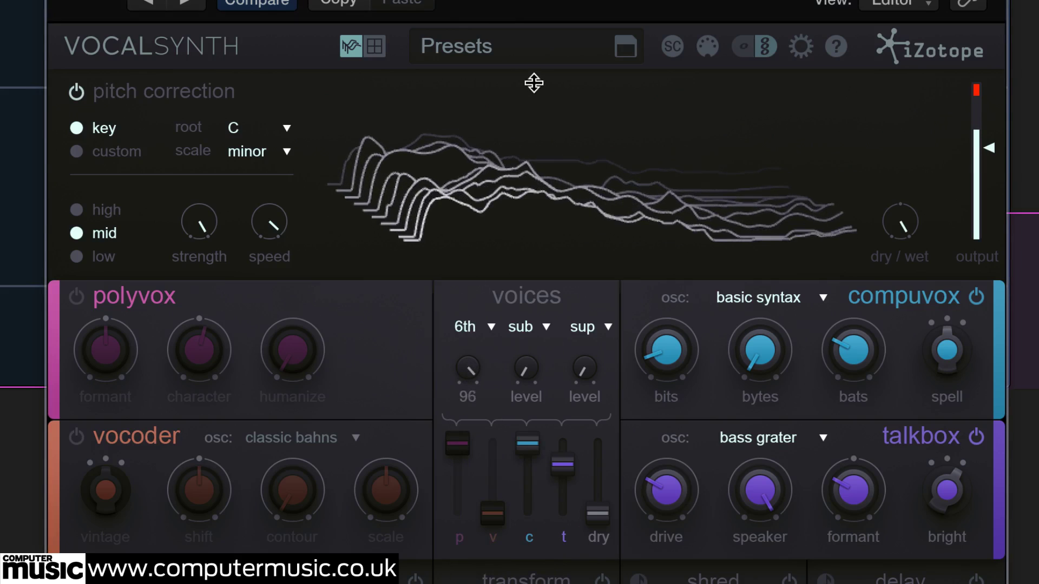
drag(533, 86, 466, 559)
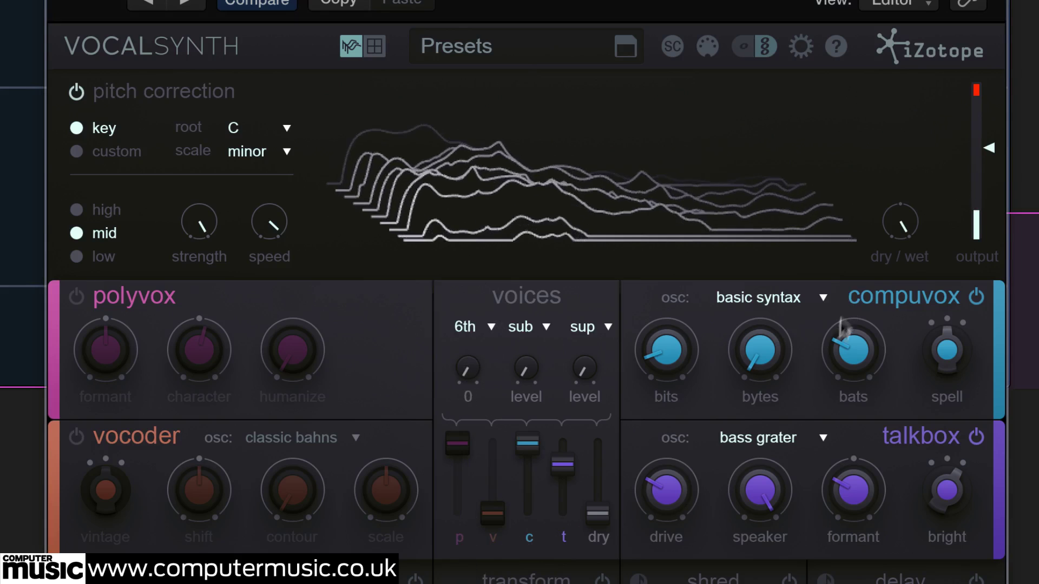
Set Compuvox's bats to 28 and audition its epoxy house and skynet blues oscillators.
mouse_move(846, 323)
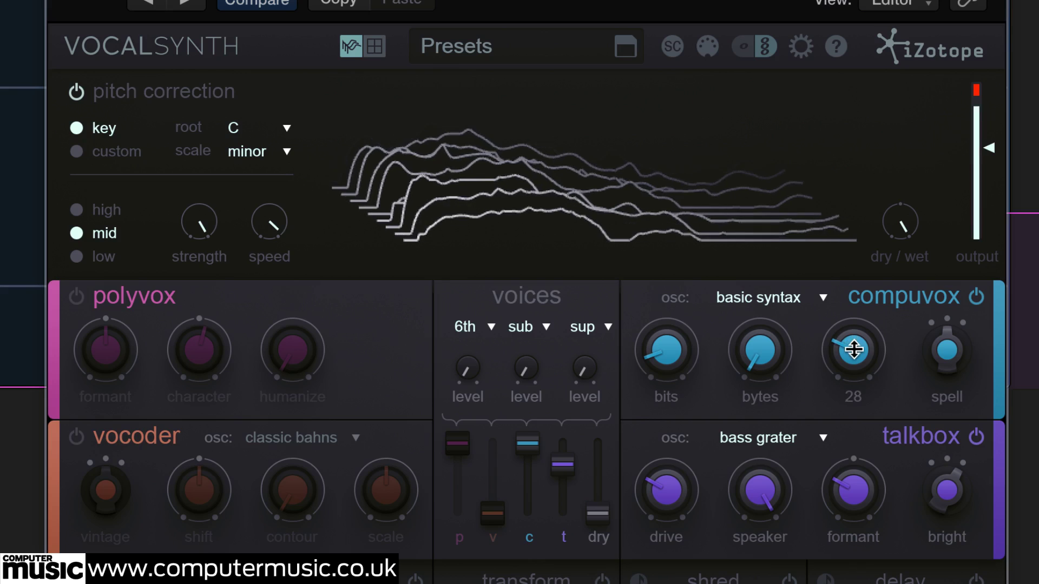
click(815, 297)
click(790, 370)
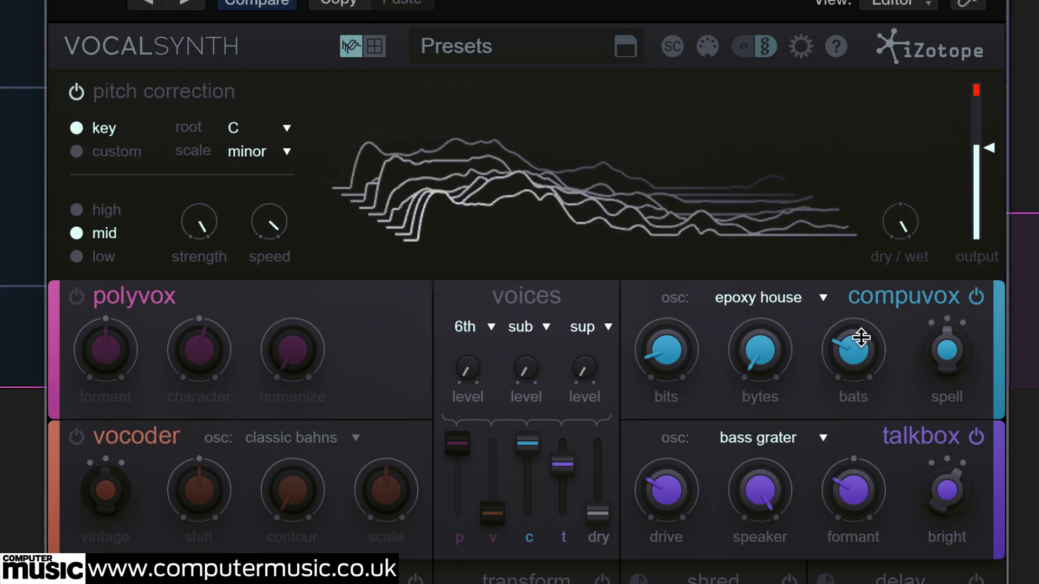
click(806, 297)
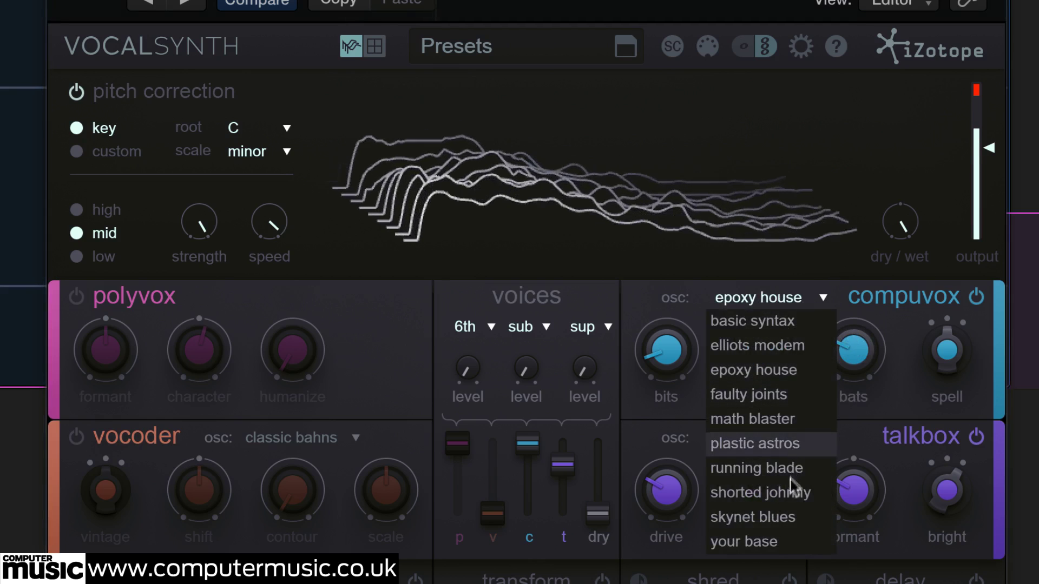
click(788, 515)
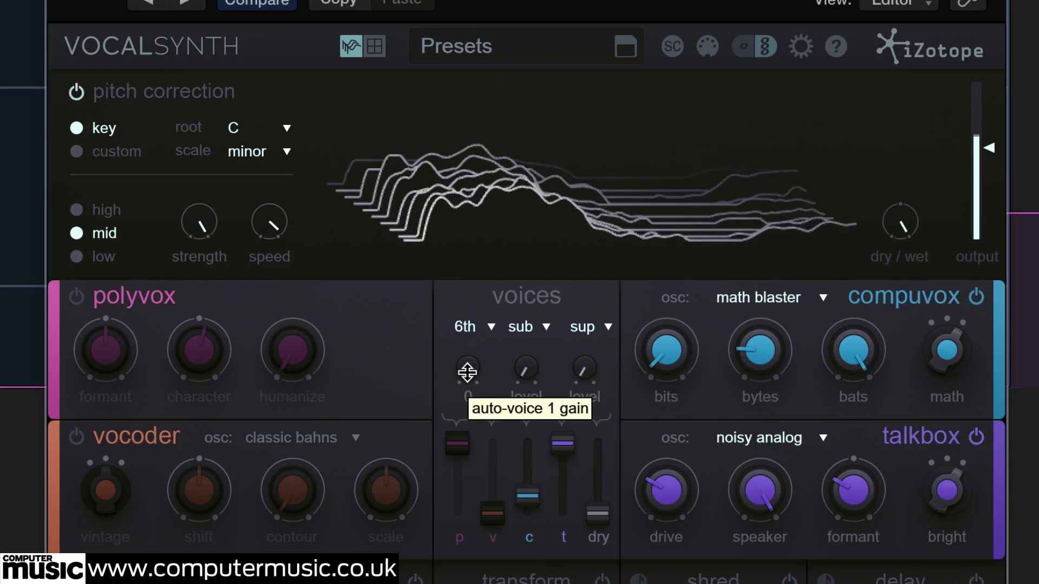
Audition the 6th auto-voice by moving its level between 0 and full, finishing at 100.
drag(467, 372, 516, 154)
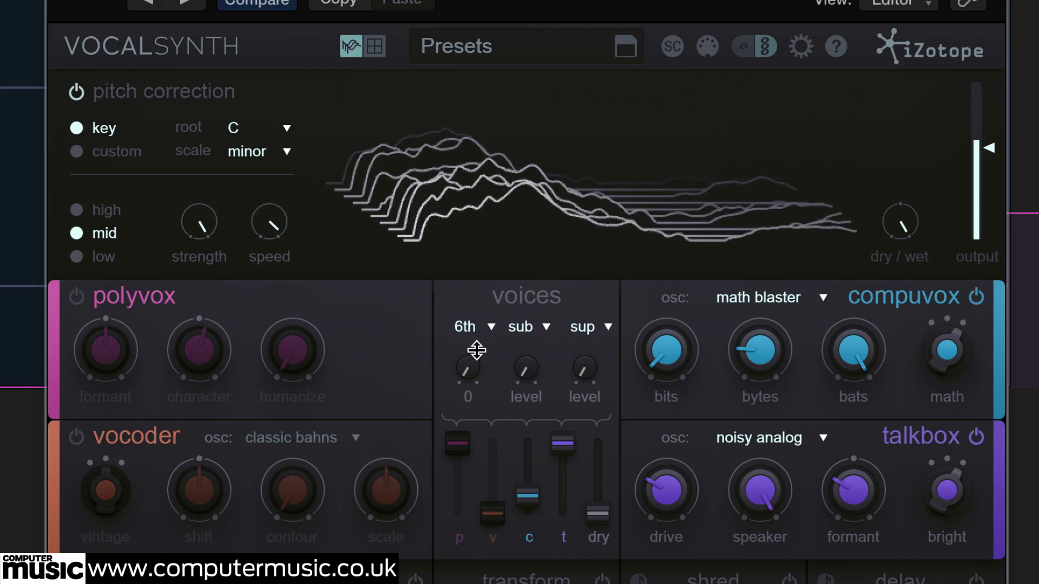
drag(470, 366, 475, 373)
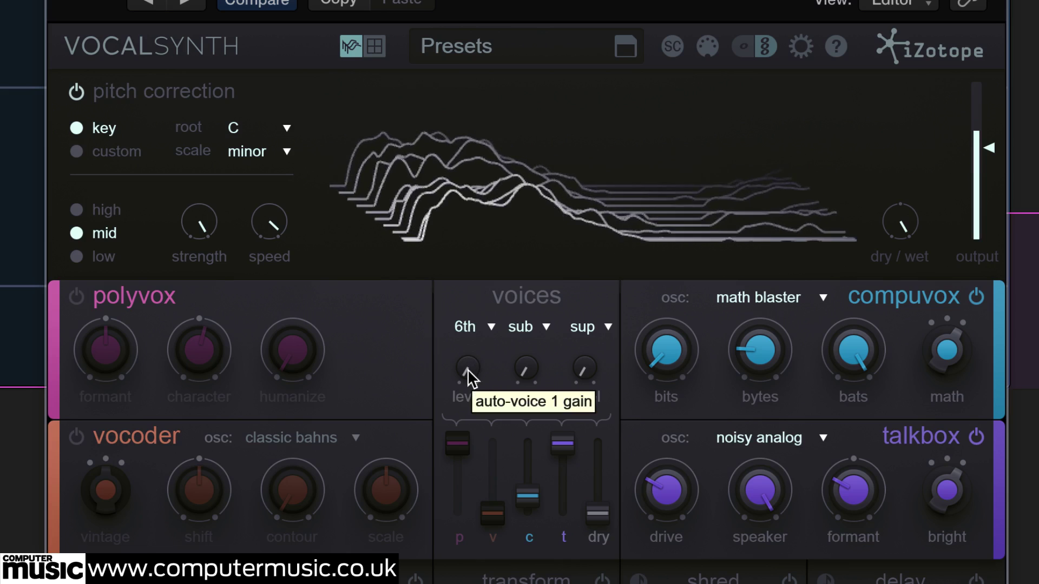
drag(467, 369, 469, 324)
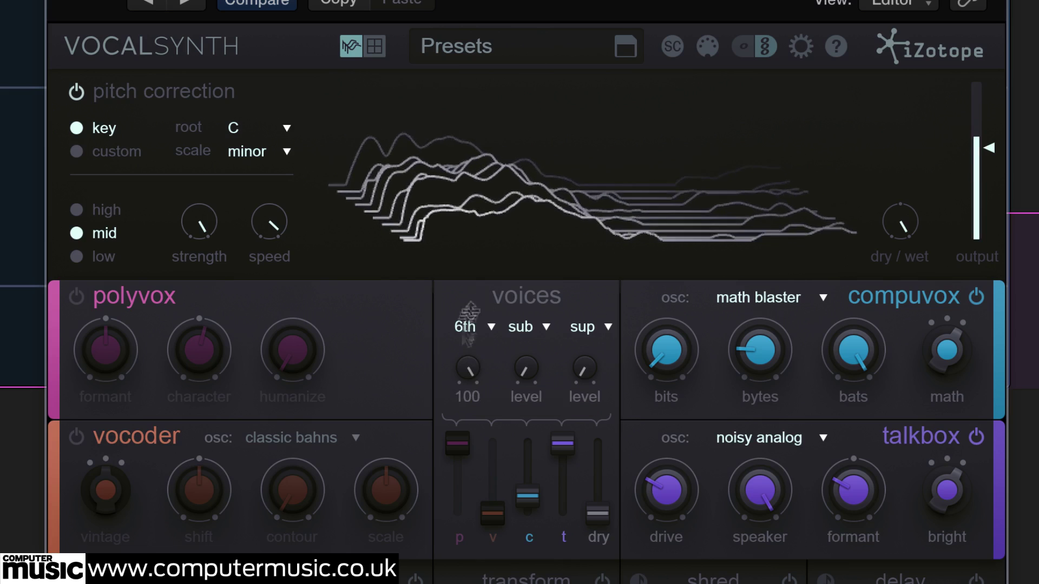